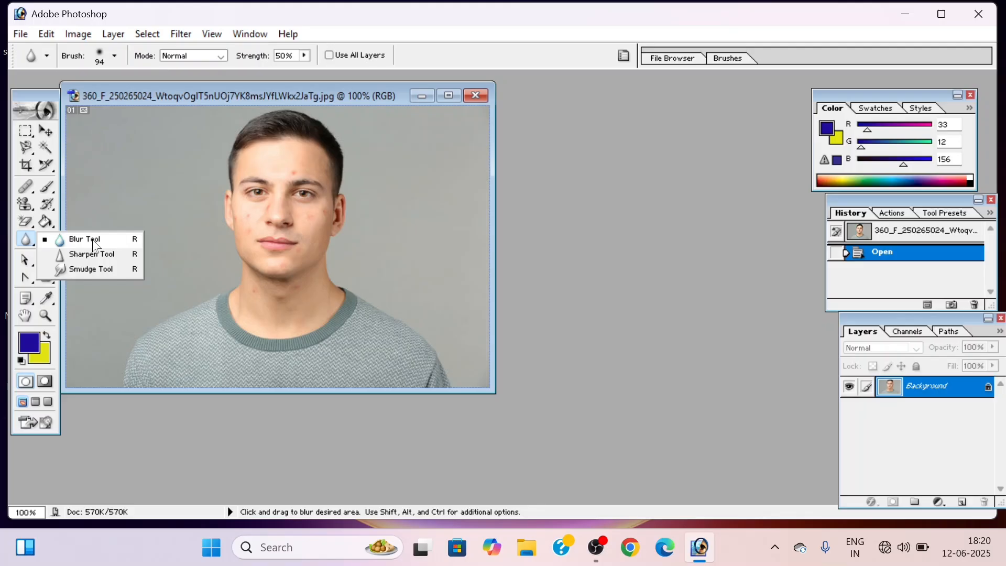
Blur the man's face with repeated Blur Tool strokes, using a 94 px brush at 50% strength.
click(84, 239)
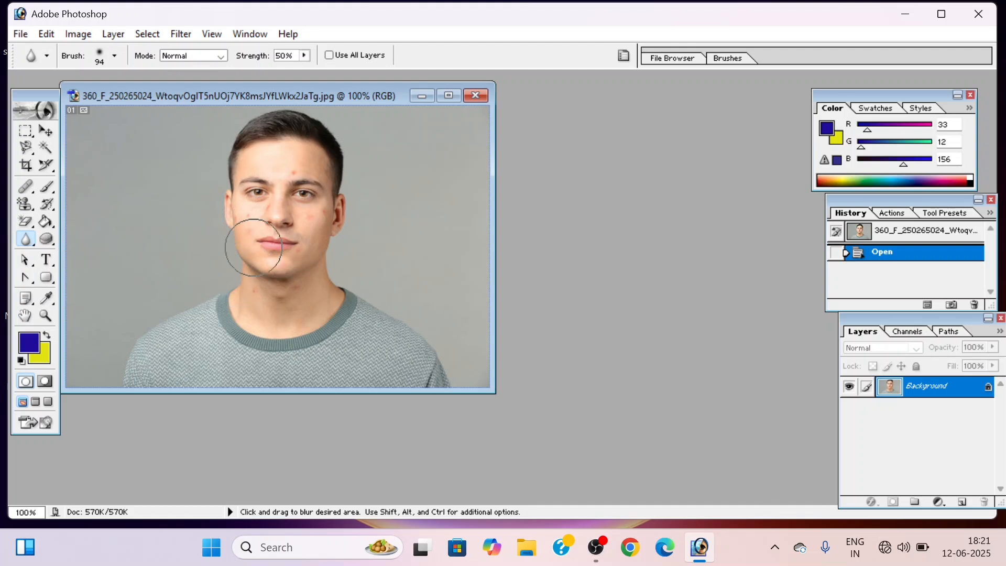
right_click(131, 197)
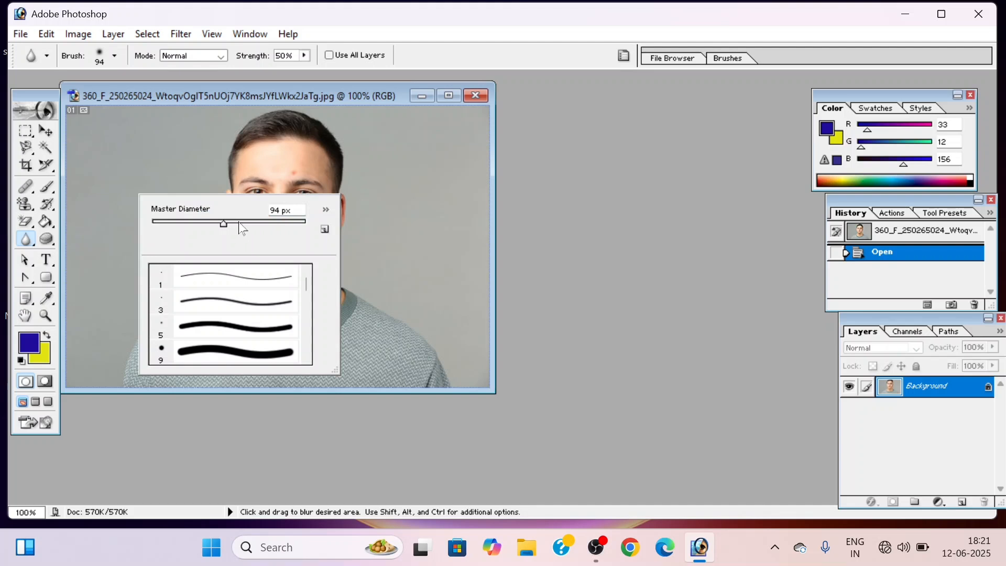
click(183, 146)
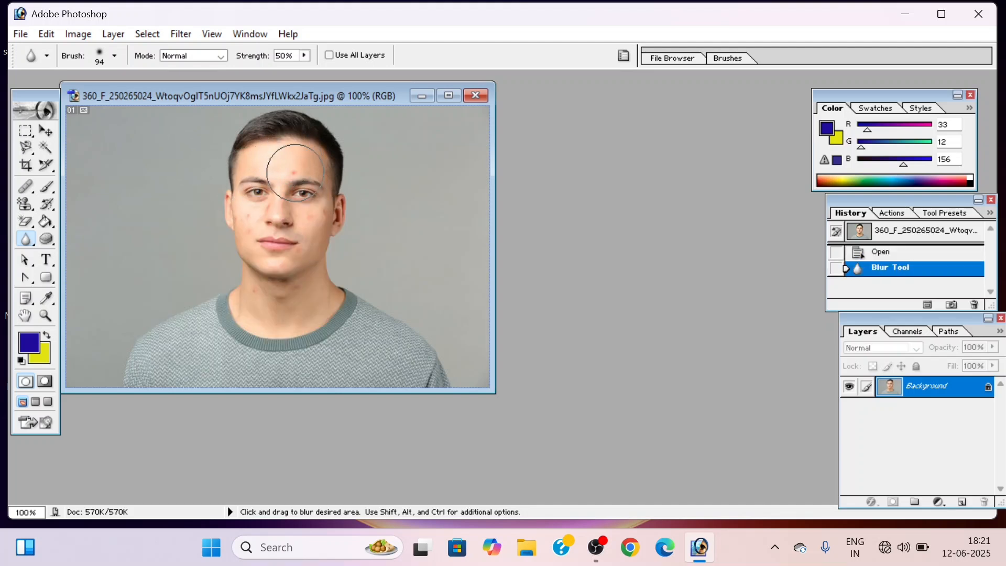
click(294, 169)
click(304, 202)
click(303, 200)
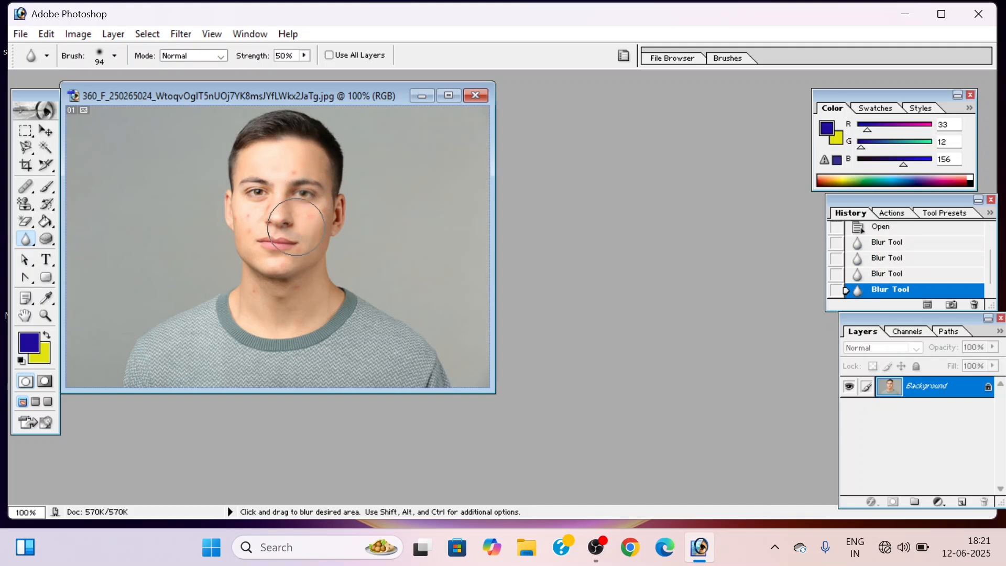
click(263, 214)
click(265, 177)
click(259, 212)
click(262, 196)
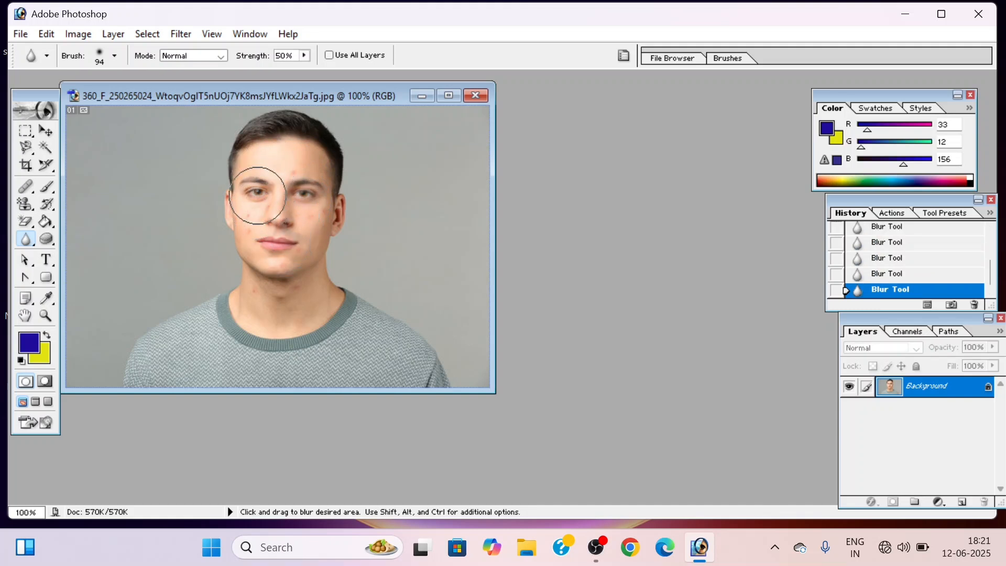
click(258, 204)
click(261, 241)
click(261, 250)
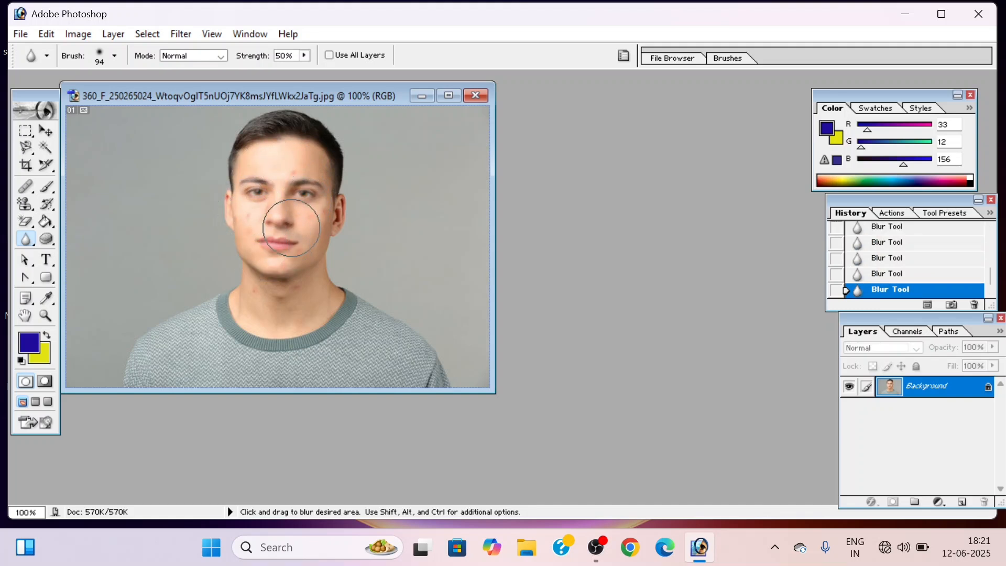
click(291, 220)
click(300, 212)
mouse_move(331, 192)
mouse_down()
mouse_move(322, 234)
mouse_move(314, 169)
mouse_move(295, 192)
mouse_move(302, 168)
mouse_move(284, 211)
mouse_move(275, 142)
mouse_move(263, 205)
mouse_move(257, 161)
mouse_move(254, 226)
mouse_move(282, 170)
mouse_move(282, 231)
mouse_move(298, 184)
mouse_move(301, 233)
mouse_move(317, 185)
mouse_move(302, 236)
mouse_up()
mouse_move(299, 174)
mouse_down()
mouse_move(286, 231)
mouse_move(301, 160)
mouse_move(314, 208)
mouse_move(297, 195)
mouse_move(287, 202)
mouse_move(273, 158)
mouse_move(258, 212)
mouse_move(267, 170)
mouse_move(222, 214)
mouse_up()
Run the Sharpen Tool over the blurred eyes and nose with an 87 px brush at 50% strength.
drag(34, 246, 60, 257)
mouse_move(330, 184)
mouse_down()
mouse_move(314, 157)
mouse_move(294, 173)
mouse_up()
mouse_move(288, 210)
mouse_down()
mouse_move(285, 232)
mouse_move(271, 148)
mouse_move(270, 224)
mouse_move(256, 160)
mouse_move(255, 170)
mouse_move(267, 263)
mouse_move(315, 184)
mouse_move(304, 266)
mouse_move(313, 207)
mouse_move(288, 270)
mouse_move(274, 241)
mouse_up()
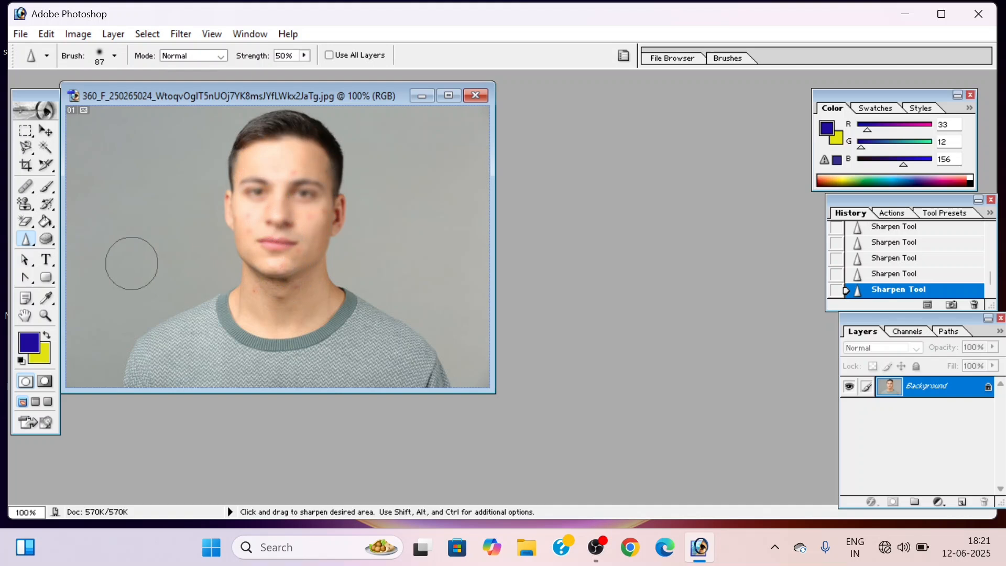
Smudge the eyes, nose and cheeks with a 35 px Smudge Tool brush in Lighten mode at 18% strength.
click(25, 239)
click(91, 267)
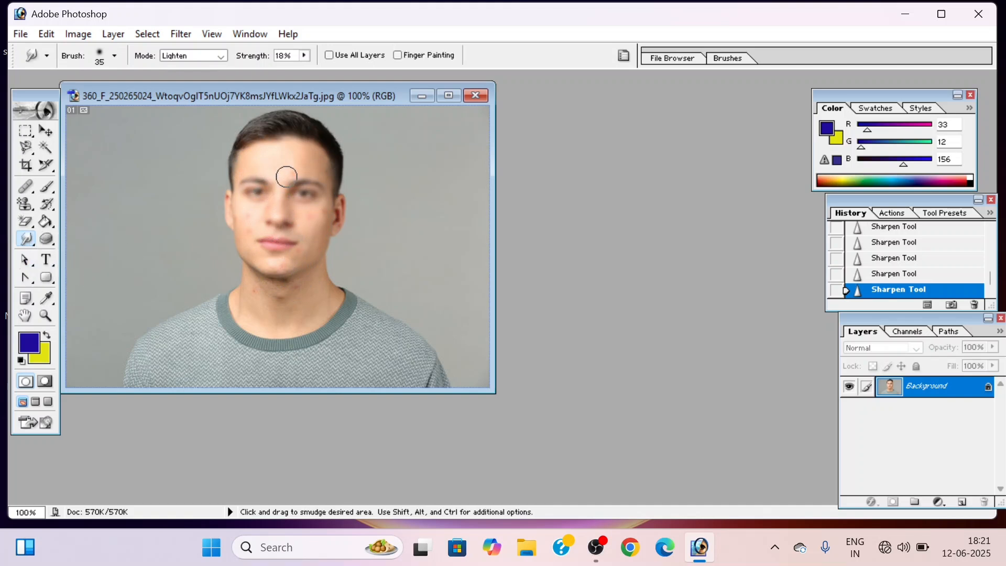
drag(287, 177, 280, 218)
mouse_move(308, 173)
mouse_down()
mouse_move(305, 216)
mouse_move(312, 195)
mouse_move(310, 180)
mouse_move(294, 231)
mouse_up()
mouse_move(271, 183)
mouse_down()
mouse_move(249, 223)
mouse_move(253, 187)
mouse_move(250, 225)
mouse_up()
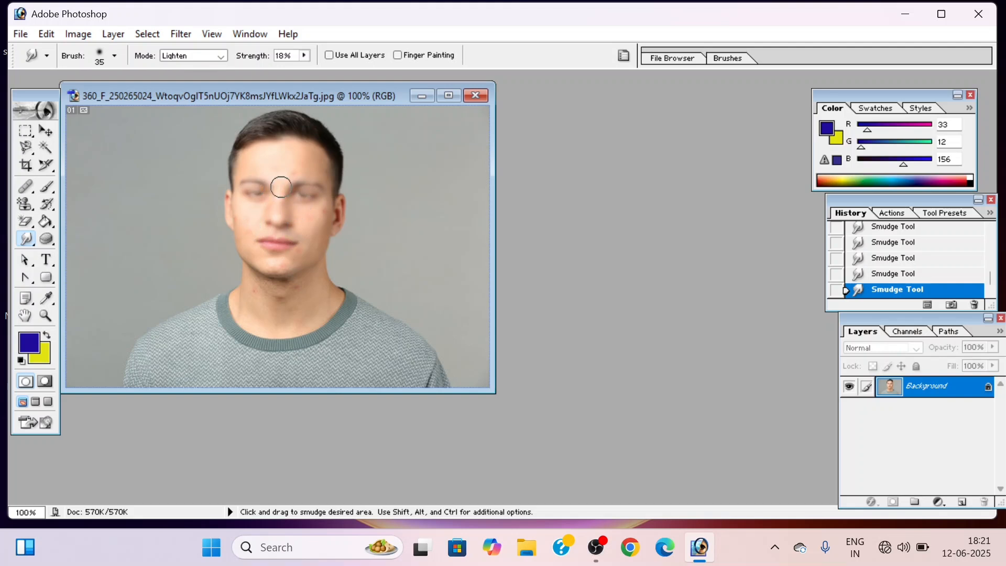
drag(307, 174, 306, 211)
Step back through the history to undo the smudge and sharpen strokes and the latest blur strokes.
key(ctrl+alt+z)
key(ctrl+alt+z)
key(ctrl+alt+z)
key(ctrl+alt+z)
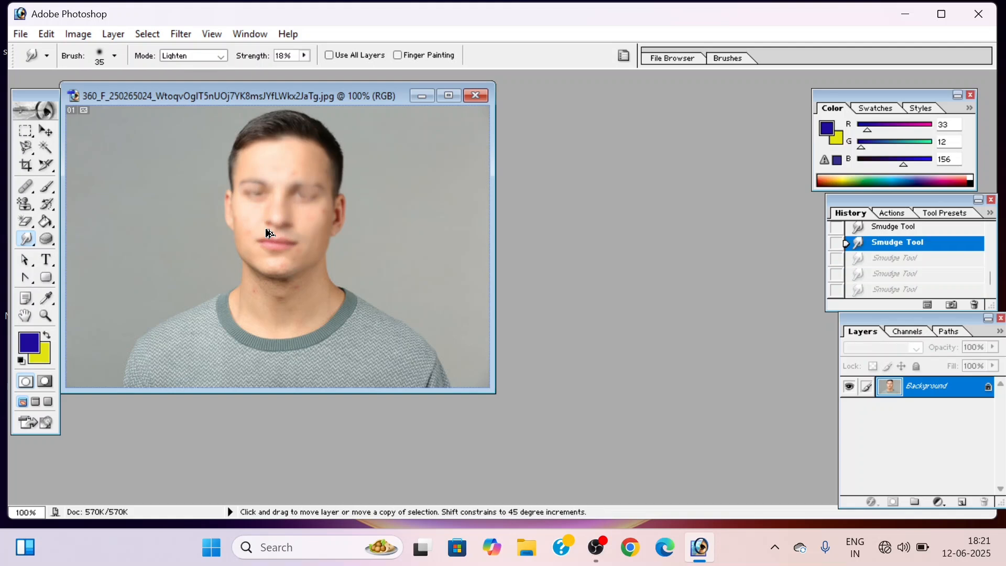
key(ctrl+alt+z)
key(ctrl+alt+z)
key(ctrl+alt+z)
key(ctrl+alt+z)
key(ctrl+alt+z)
key(ctrl+alt+z)
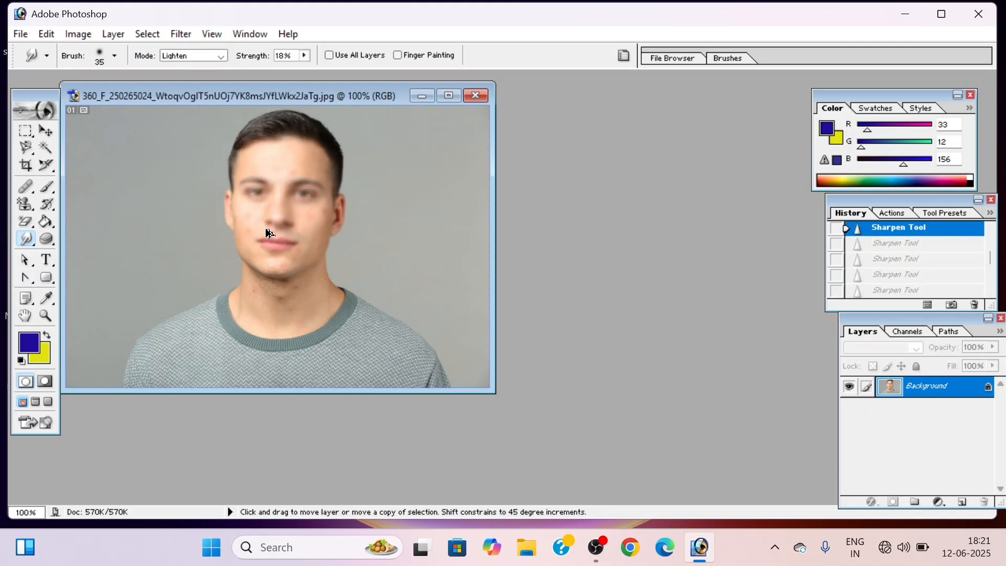
key(ctrl+alt+z)
key(ctrl+alt+z)
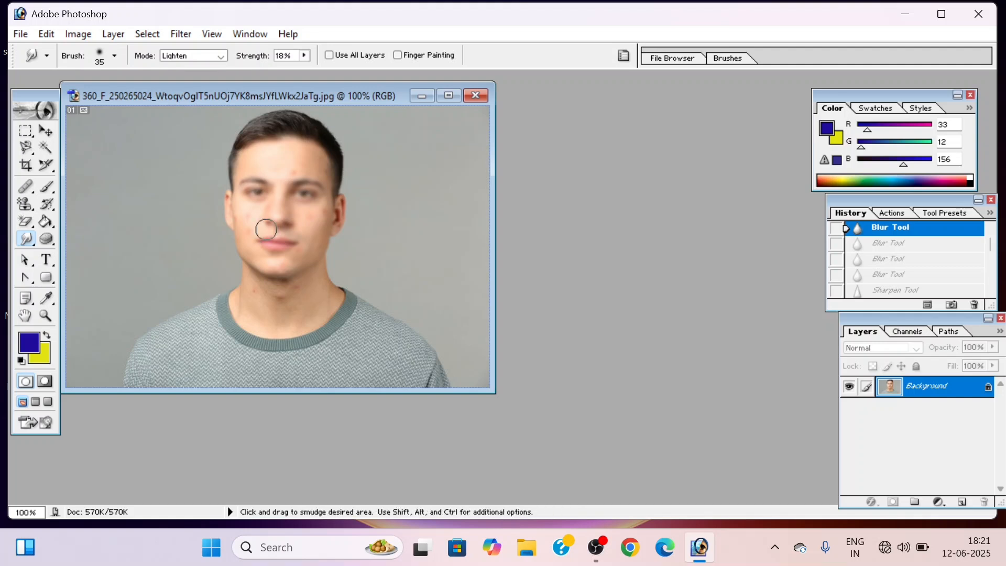
Restore the blurred face to the original photo with the History Brush Tool at 100% opacity.
click(52, 208)
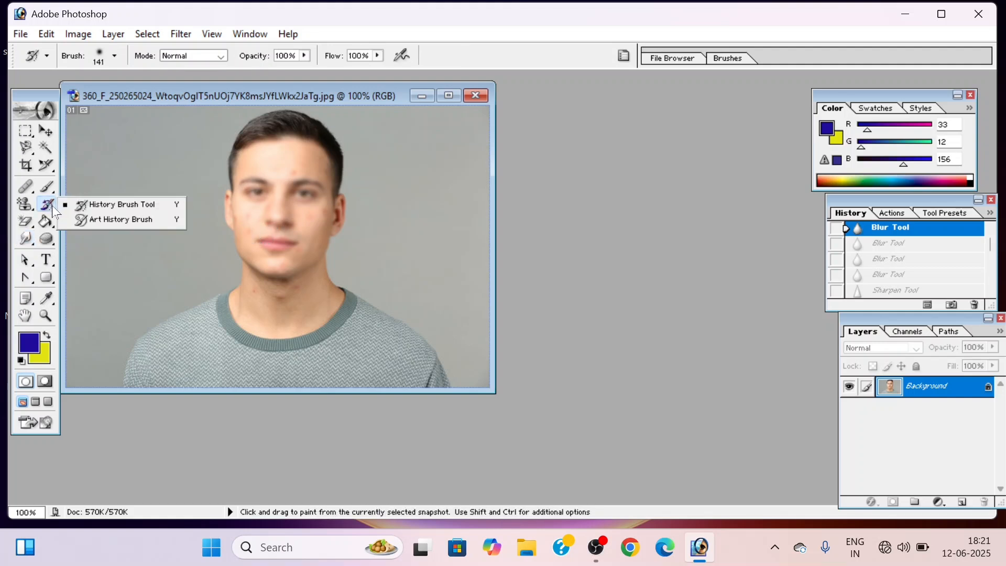
click(76, 203)
mouse_move(269, 190)
mouse_down()
mouse_move(270, 242)
mouse_move(325, 157)
mouse_move(278, 151)
mouse_move(275, 288)
mouse_move(339, 262)
mouse_up()
Sharpen the eyes, nose and cheeks with the Sharpen Tool set to 100% strength and an 87 px brush.
click(29, 242)
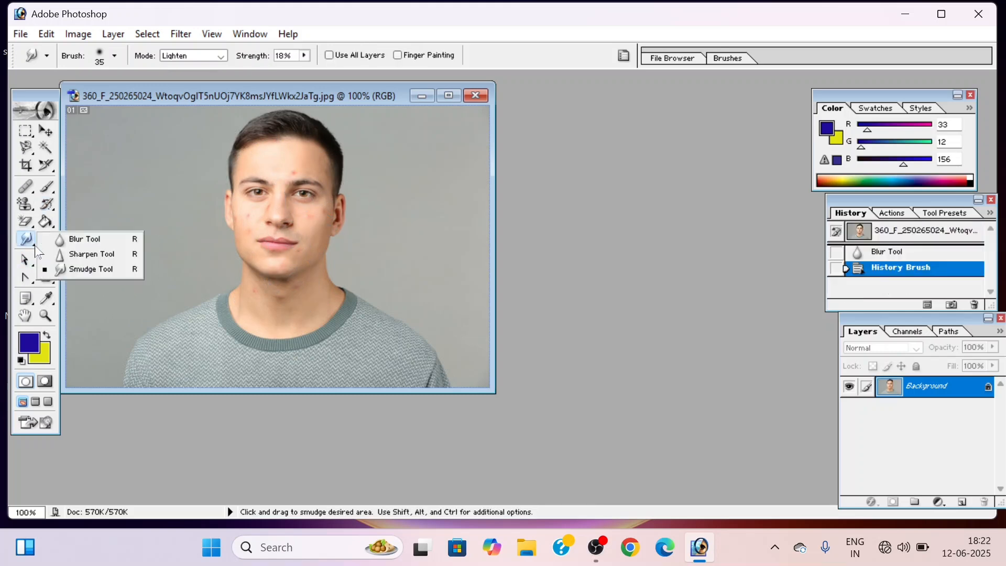
click(79, 261)
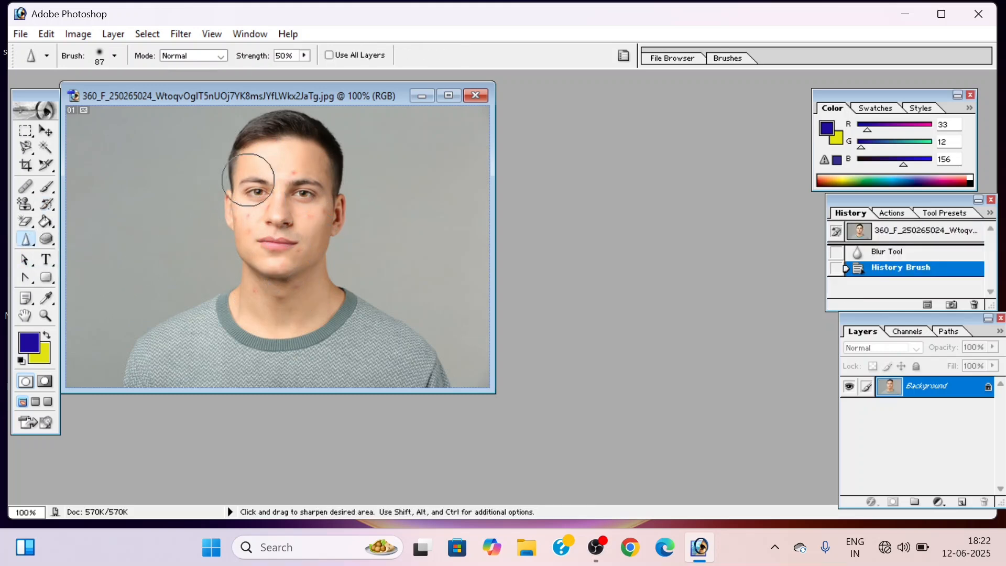
click(305, 56)
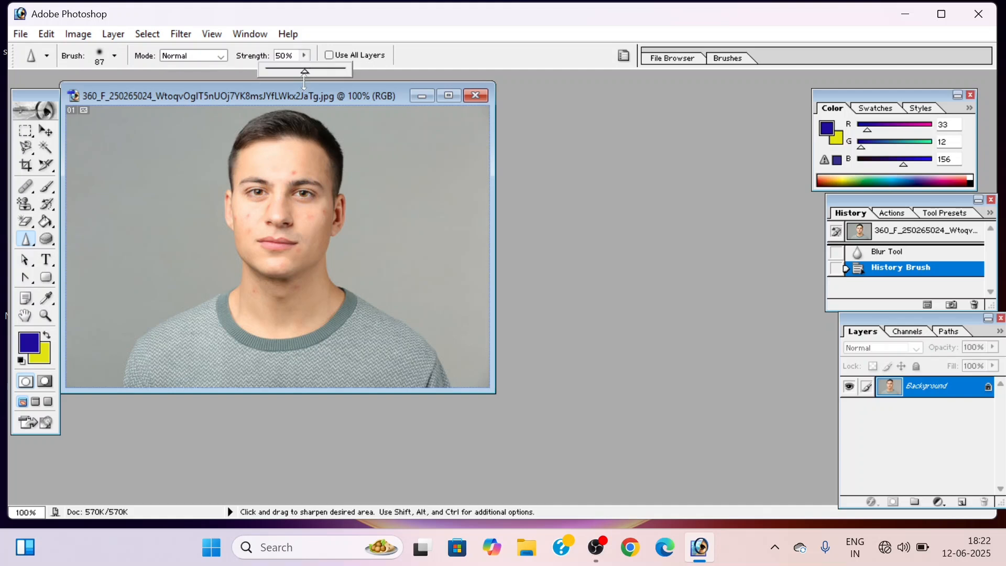
drag(338, 73, 345, 73)
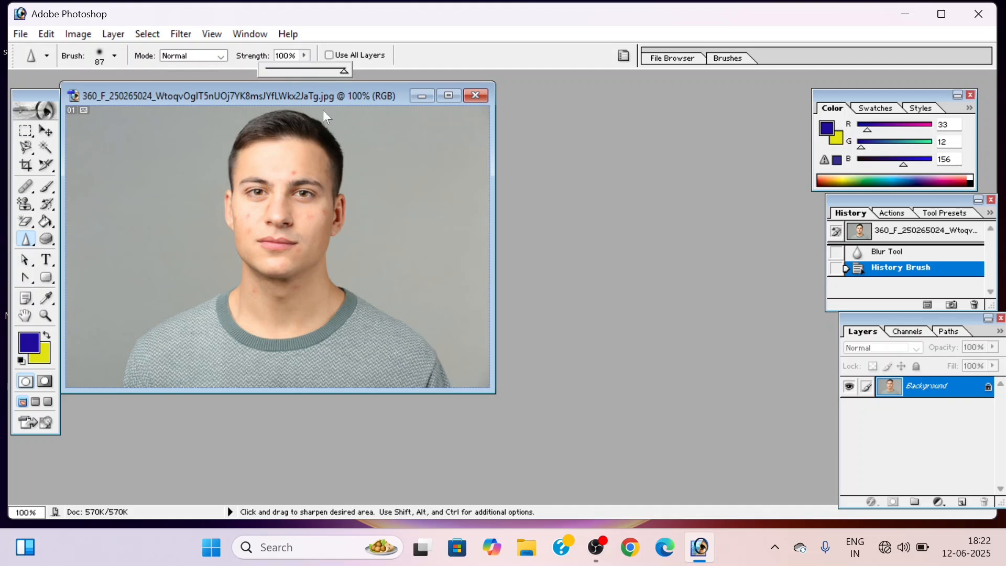
click(299, 189)
mouse_move(302, 228)
mouse_down()
mouse_move(307, 179)
mouse_move(295, 232)
mouse_move(258, 176)
mouse_move(257, 208)
mouse_move(264, 165)
mouse_move(268, 223)
mouse_up()
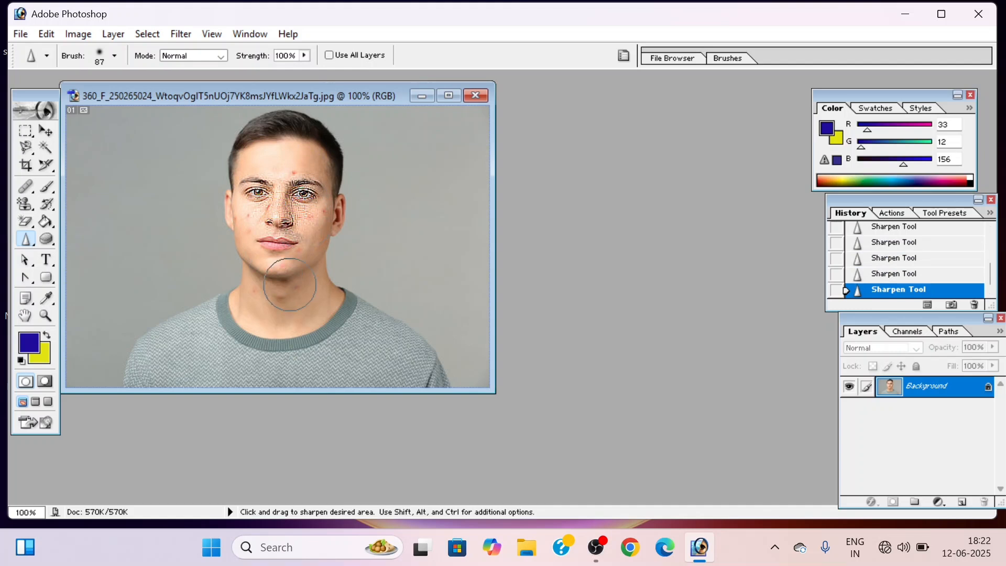
click(304, 55)
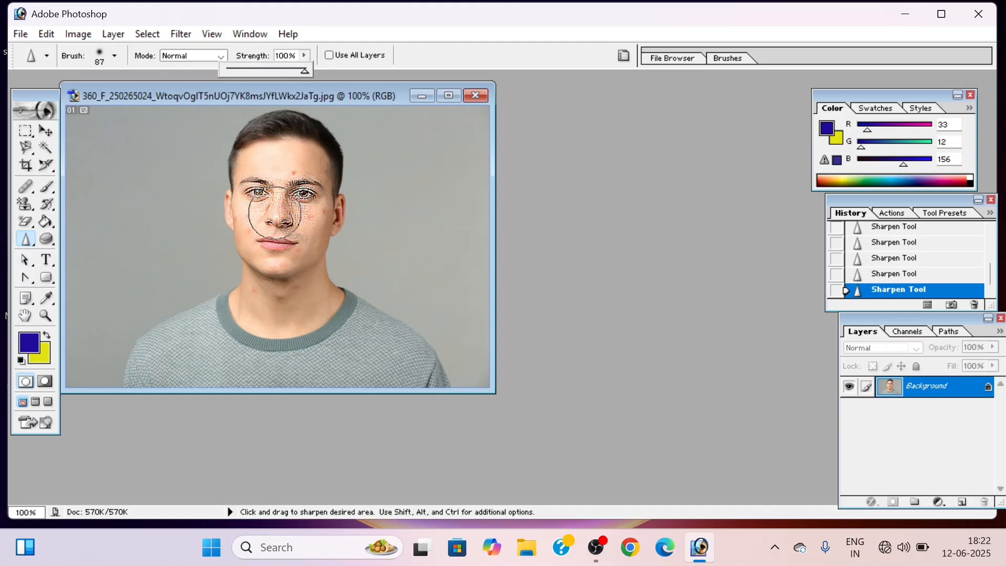
Step back through the history to undo the sharpening and the History Brush restoration.
key(ctrl+alt+z)
key(ctrl+alt+z)
key(ctrl+alt+z)
key(ctrl+alt+z)
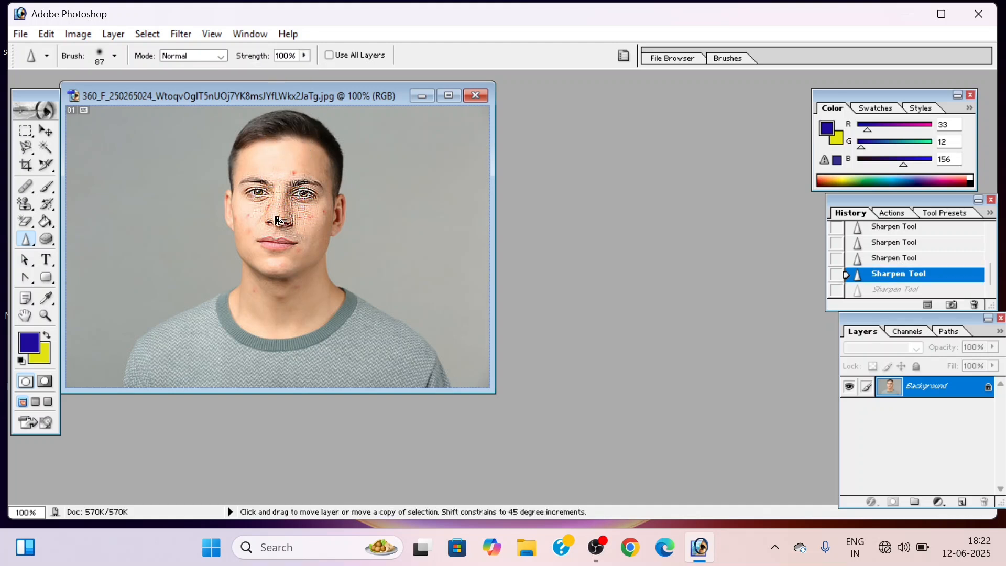
key(ctrl+alt+z)
key(ctrl+alt+z)
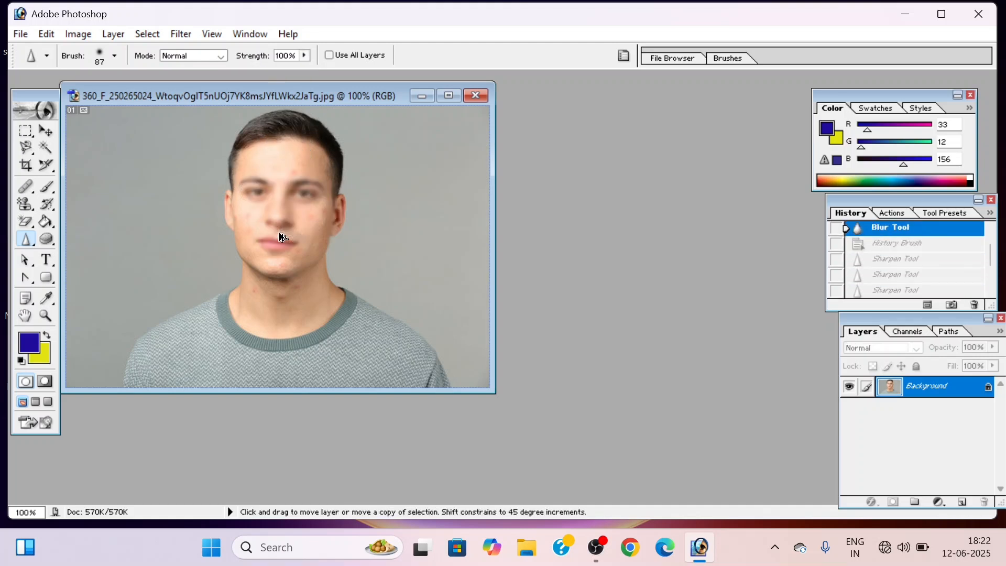
Step forward through the history to reapply the History Brush restoration and the sharpen strokes.
key(ctrl+shift+z)
key(ctrl+shift+z)
key(ctrl+shift+z)
key(ctrl+shift+z)
key(ctrl+shift+z)
key(ctrl+shift+z)
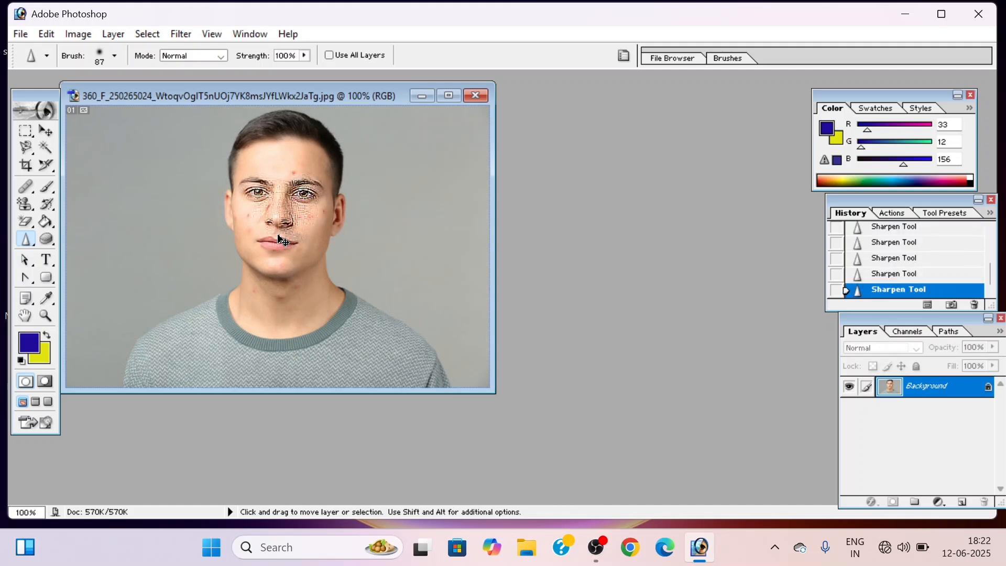
Paint over the oversharpened eyes, nose and cheeks with the History Brush Tool to restore the original.
drag(47, 204, 89, 203)
mouse_move(306, 195)
mouse_down()
mouse_move(293, 253)
mouse_move(247, 229)
mouse_move(284, 160)
mouse_move(302, 192)
mouse_move(250, 217)
mouse_up()
Smudge away the forehead blemish between the eyebrows with a 35 px Smudge Tool brush in Lighten mode at 18% strength.
drag(36, 249, 76, 271)
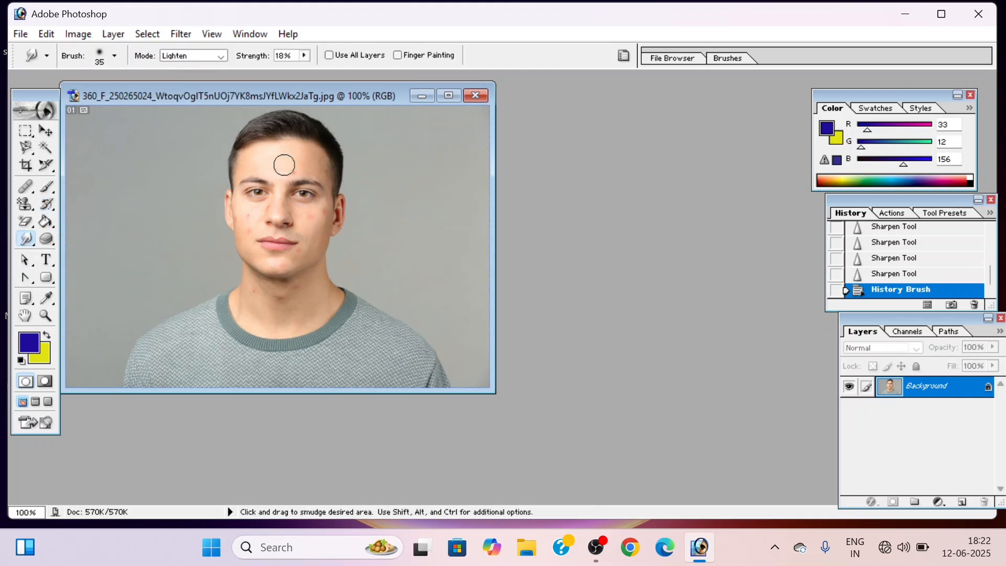
mouse_move(299, 168)
mouse_down()
mouse_move(263, 156)
mouse_move(251, 164)
mouse_move(303, 153)
mouse_up()
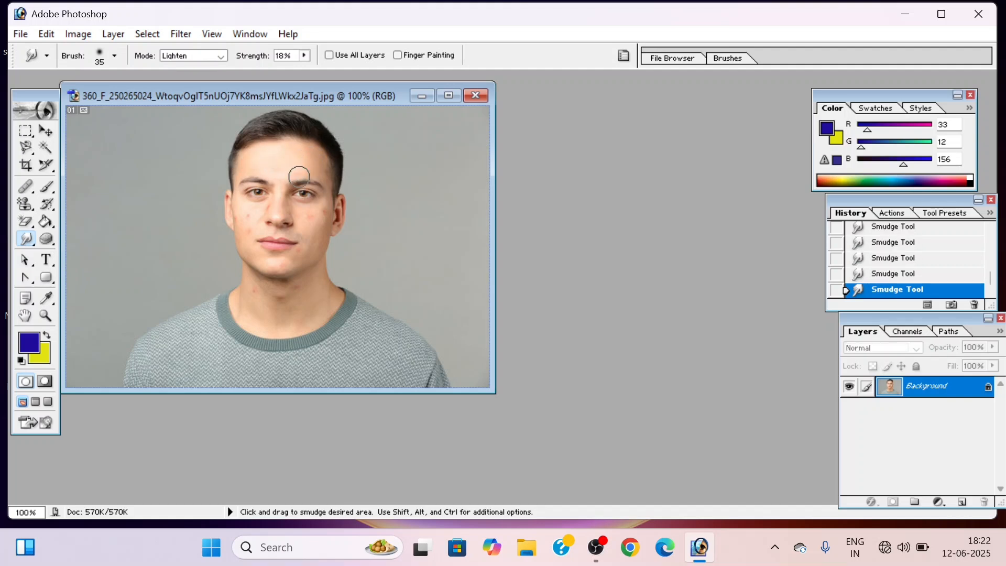
Set the Smudge Tool brush diameter to 18 px and smooth the blemishes on both cheeks.
scroll(272, 237, up, 8)
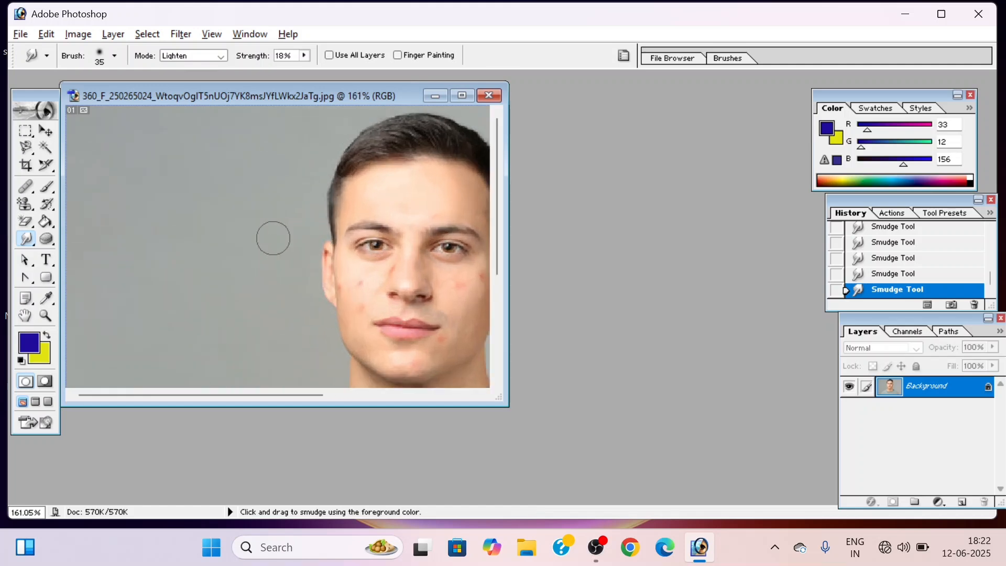
key(alt+space)
key(Escape)
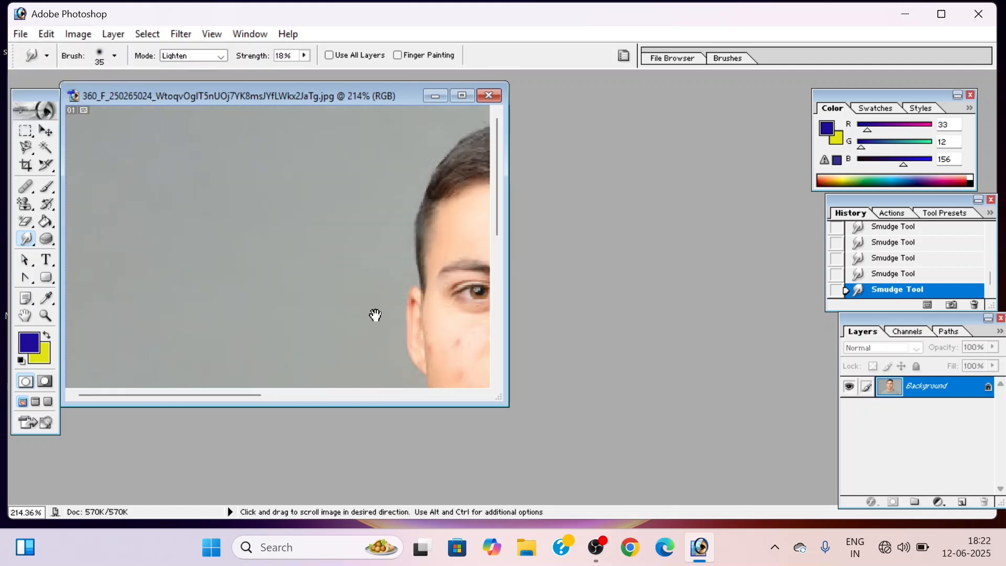
drag(375, 315, 164, 225)
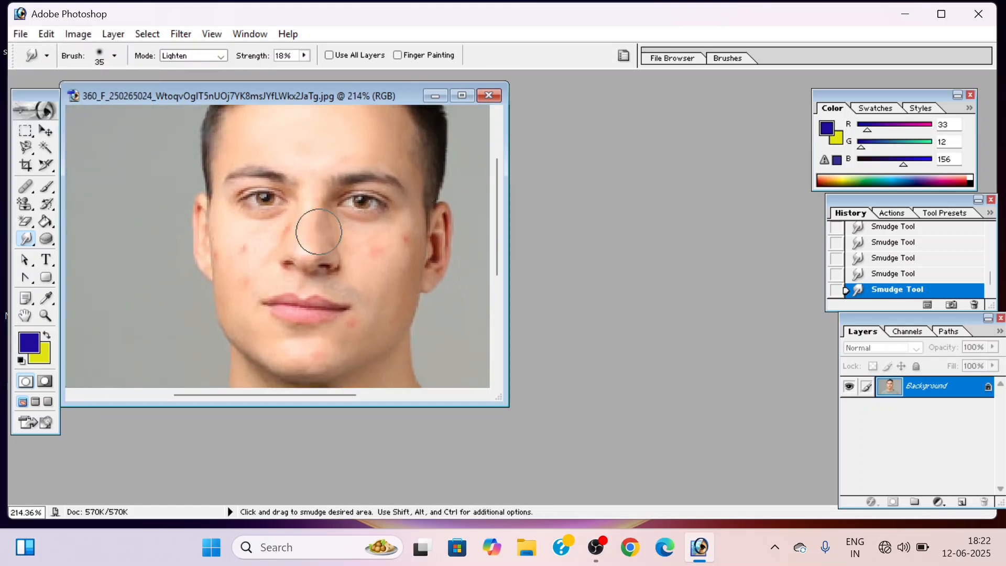
right_click(355, 234)
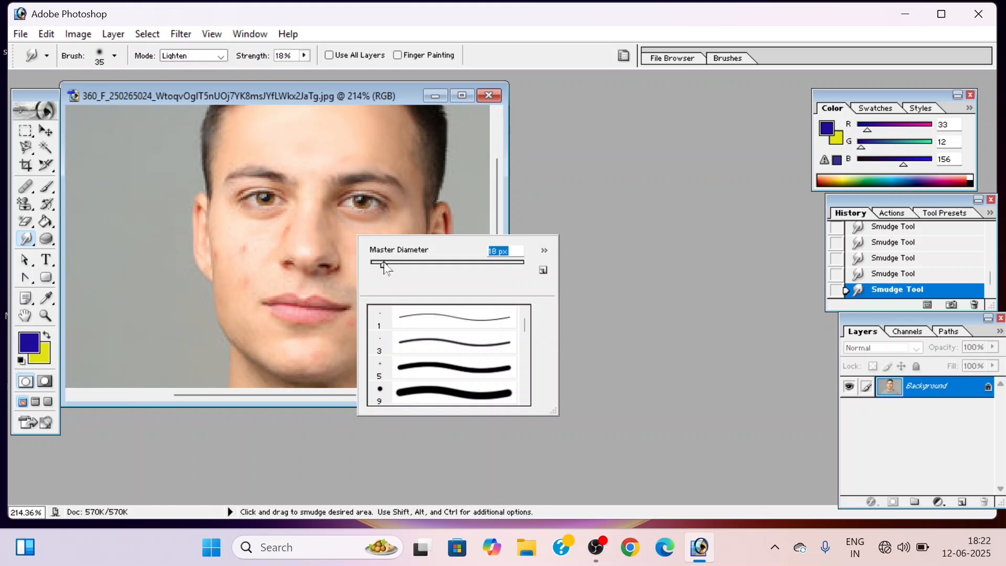
drag(386, 268, 385, 266)
click(350, 230)
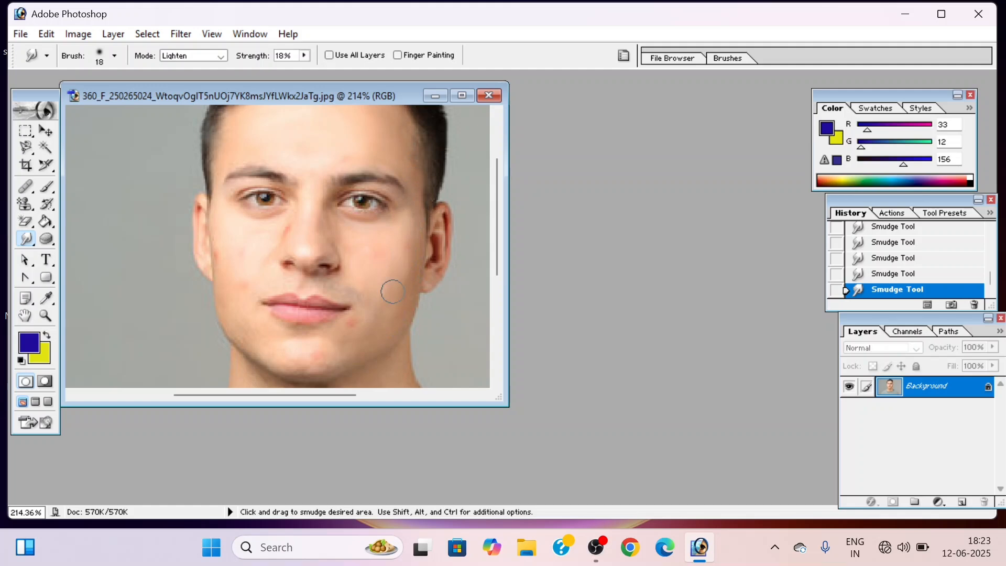
Set the Smudge Tool strength to 43% and smooth the remaining blemishes on the cheeks and forehead.
click(303, 55)
drag(306, 70, 325, 71)
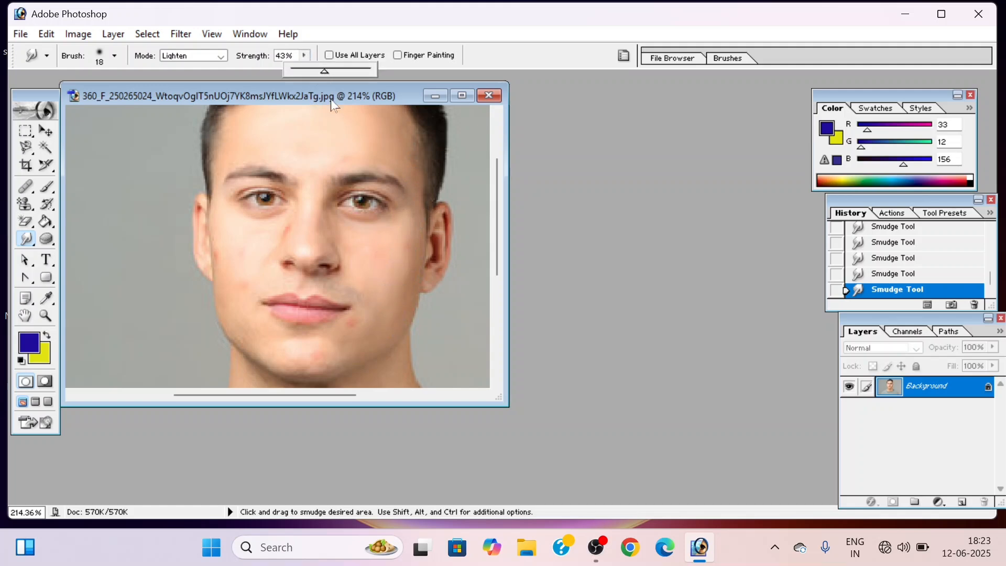
click(374, 256)
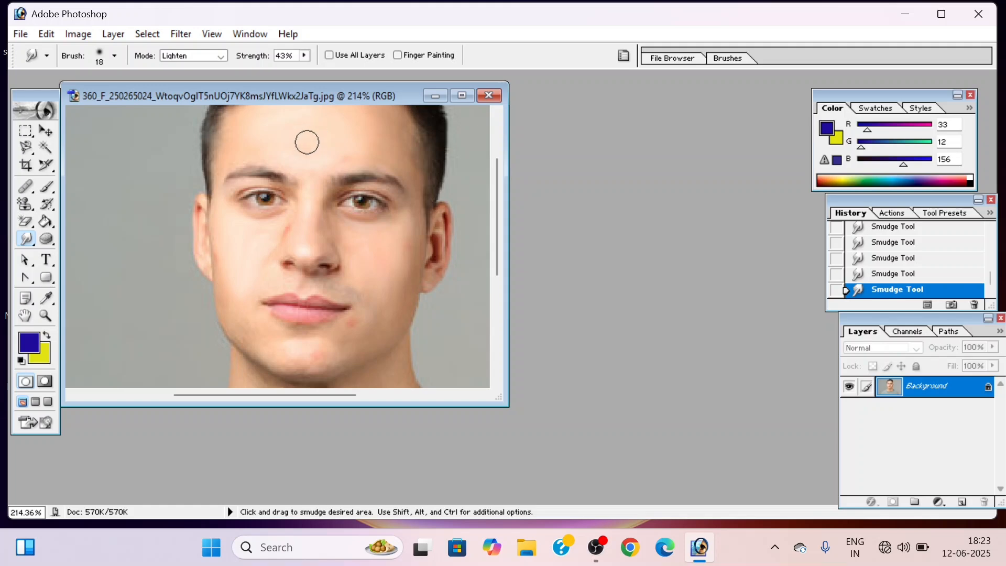
mouse_move(350, 148)
mouse_down()
mouse_move(361, 150)
mouse_move(326, 159)
mouse_up()
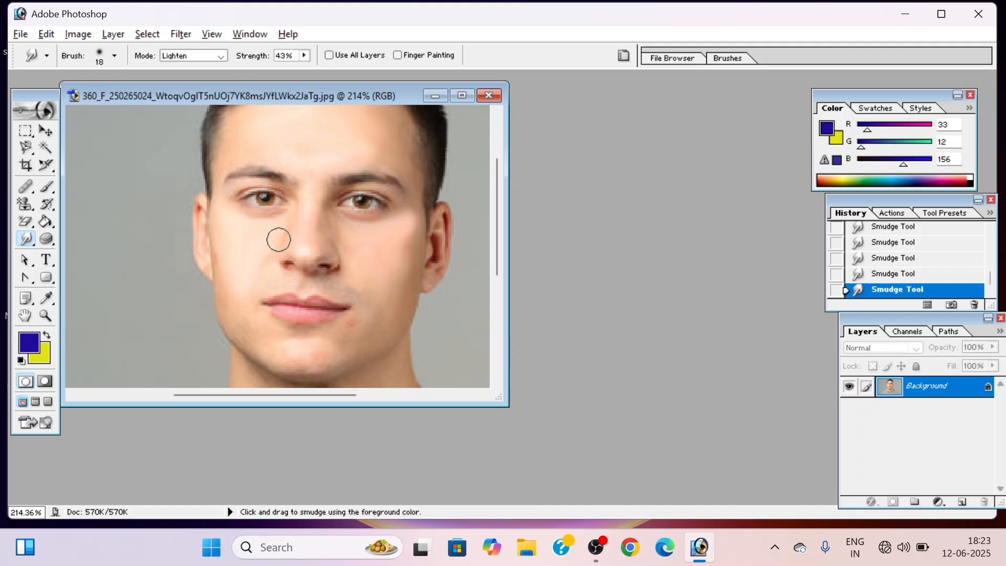
scroll(278, 239, down, 3)
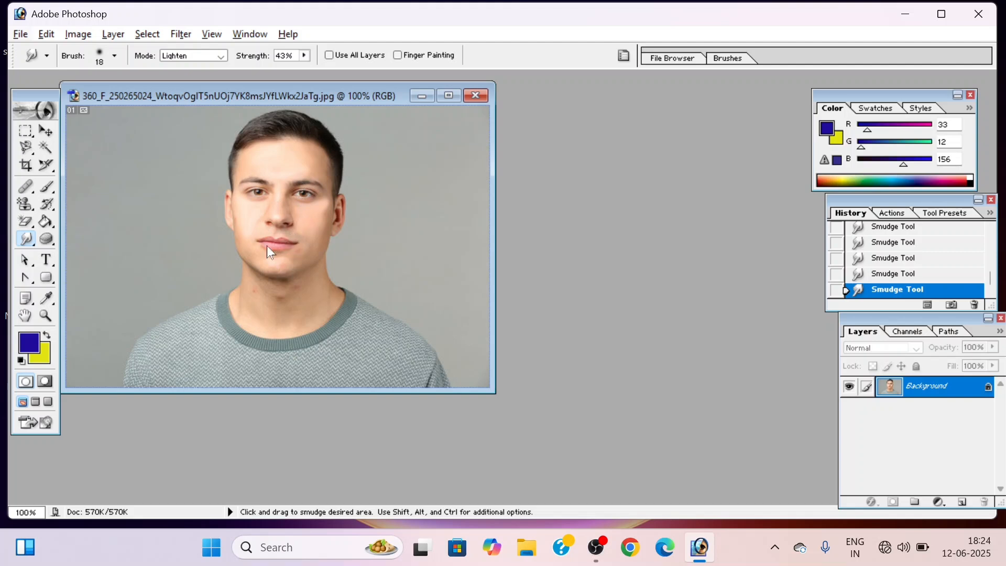
Restore the original skin across the smudged face with a 141 px History Brush Tool at 100% opacity.
click(54, 245)
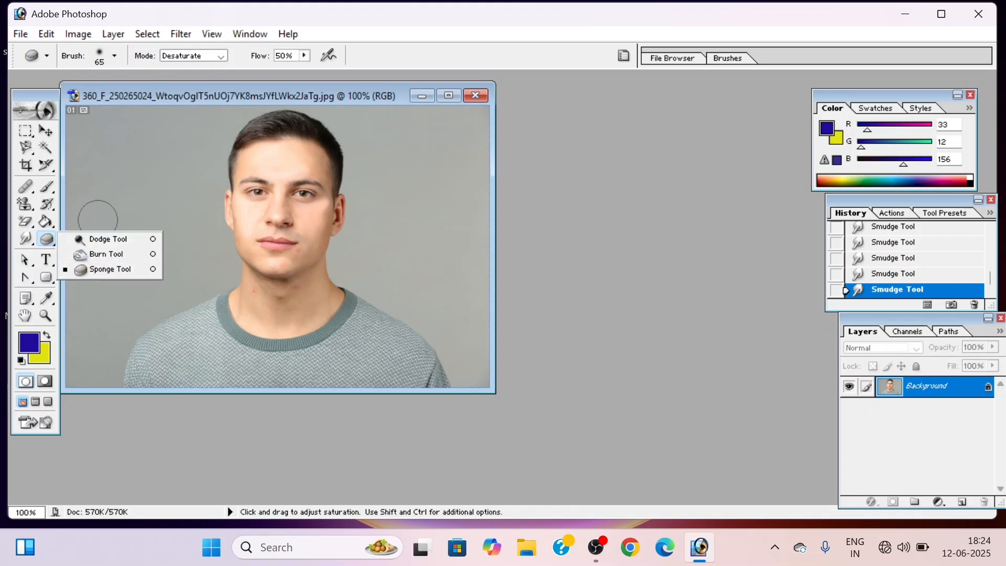
click(52, 204)
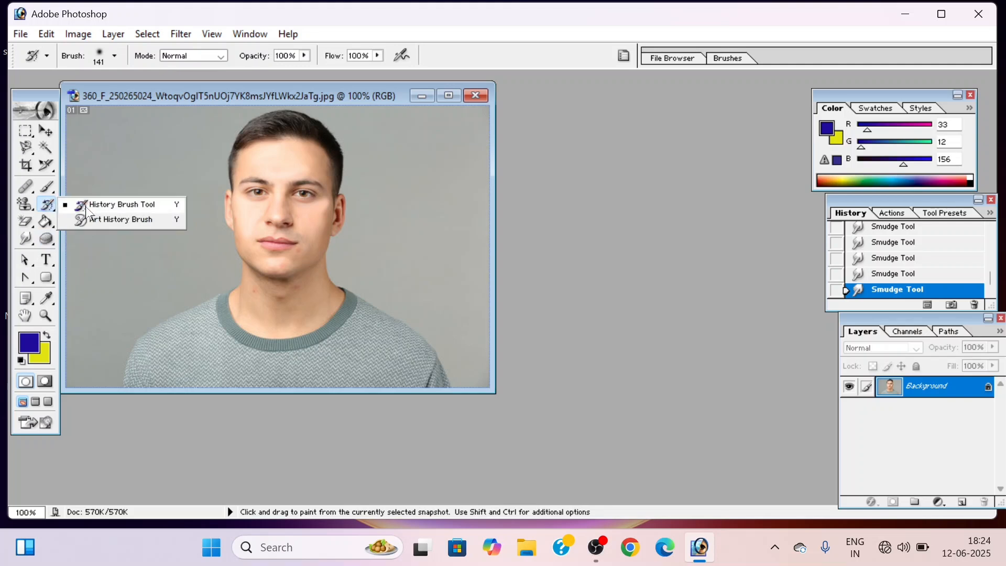
click(101, 209)
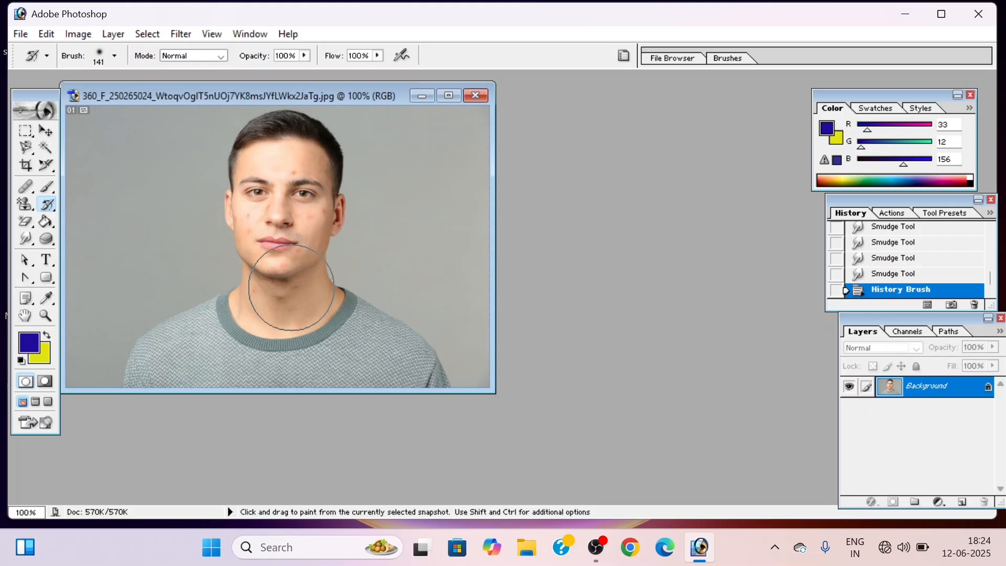
Lighten the face and upper neck with a 65 px Dodge Tool brush on Midtones at 50% exposure.
click(47, 240)
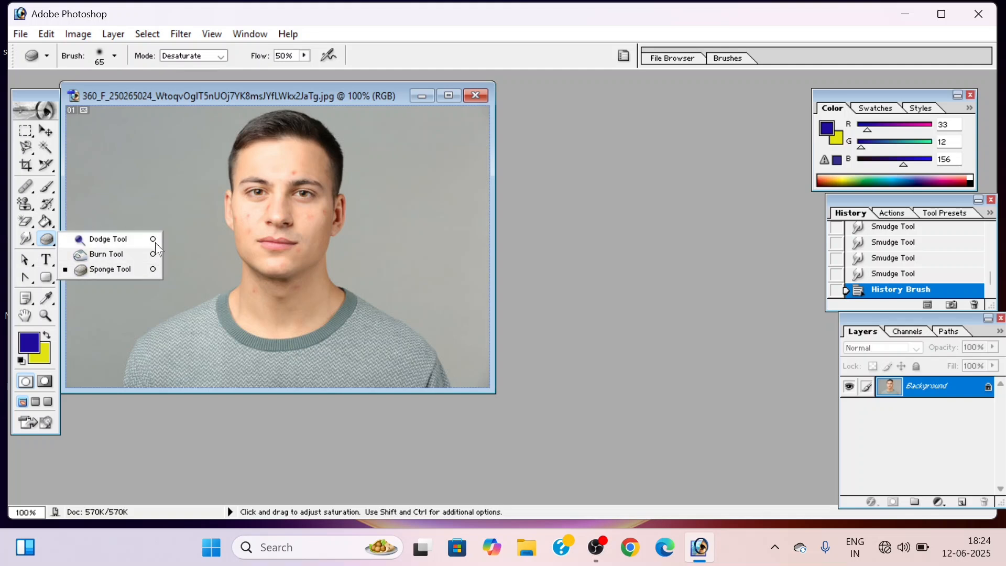
click(114, 240)
mouse_move(270, 178)
mouse_down()
mouse_move(257, 213)
mouse_move(261, 177)
mouse_move(253, 224)
mouse_move(255, 170)
mouse_move(253, 226)
mouse_move(293, 158)
mouse_move(297, 203)
mouse_up()
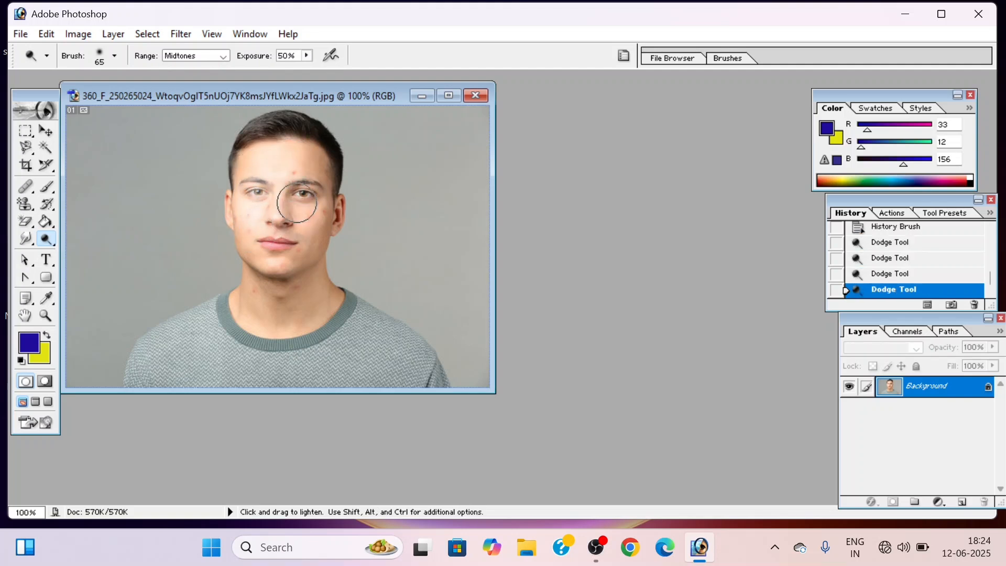
mouse_move(313, 156)
mouse_down()
mouse_move(312, 208)
mouse_move(313, 177)
mouse_move(294, 242)
mouse_move(311, 220)
mouse_move(299, 250)
mouse_move(287, 232)
mouse_move(279, 262)
mouse_move(248, 223)
mouse_move(263, 259)
mouse_move(249, 226)
mouse_move(262, 258)
mouse_move(321, 233)
mouse_move(300, 268)
mouse_move(290, 251)
mouse_move(275, 296)
mouse_up()
mouse_move(262, 258)
mouse_down()
mouse_move(260, 311)
mouse_move(277, 279)
mouse_move(295, 297)
mouse_move(306, 273)
mouse_move(313, 307)
mouse_move(314, 283)
mouse_up()
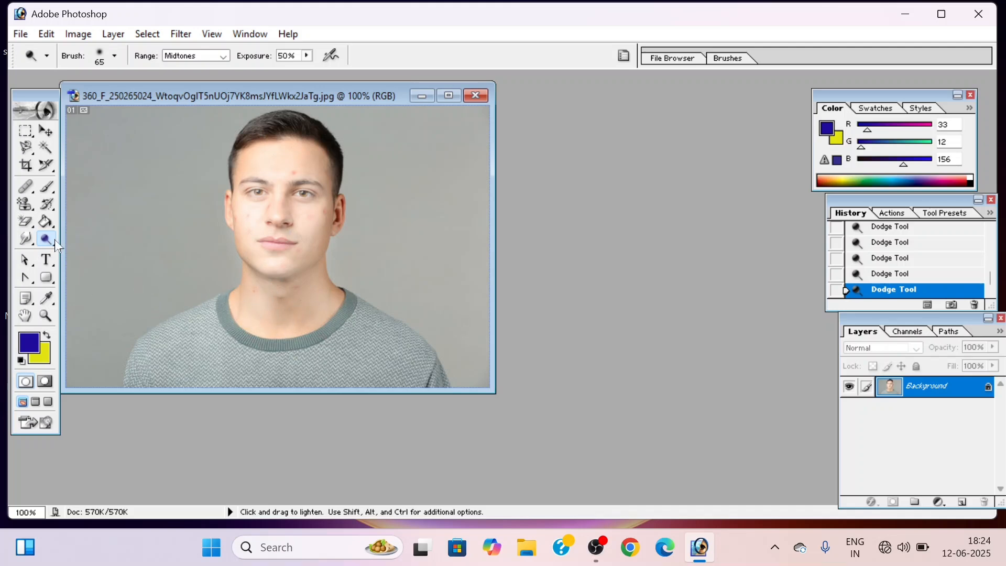
Darken the forehead, nose, cheeks and chin with the Burn Tool on Midtones at 50% exposure.
drag(56, 244, 84, 255)
mouse_move(263, 162)
mouse_down()
mouse_move(278, 205)
mouse_move(302, 161)
mouse_move(302, 228)
mouse_up()
drag(311, 205, 304, 247)
mouse_move(267, 155)
mouse_down()
mouse_move(263, 247)
mouse_move(245, 189)
mouse_move(282, 294)
mouse_move(295, 219)
mouse_move(307, 264)
mouse_up()
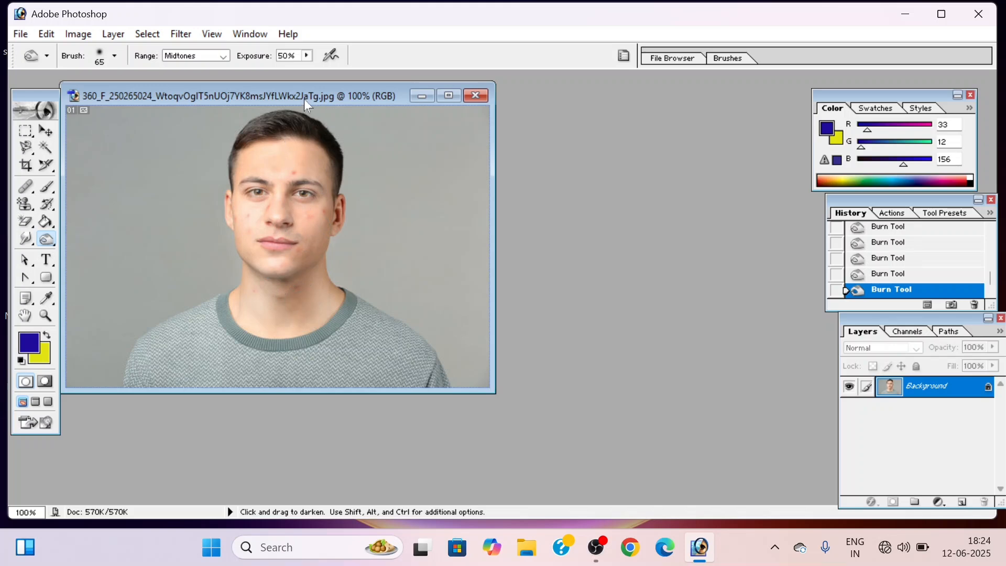
Set the Burn Tool exposure to 97% and darken the whole face heavily.
click(305, 56)
drag(307, 71, 343, 71)
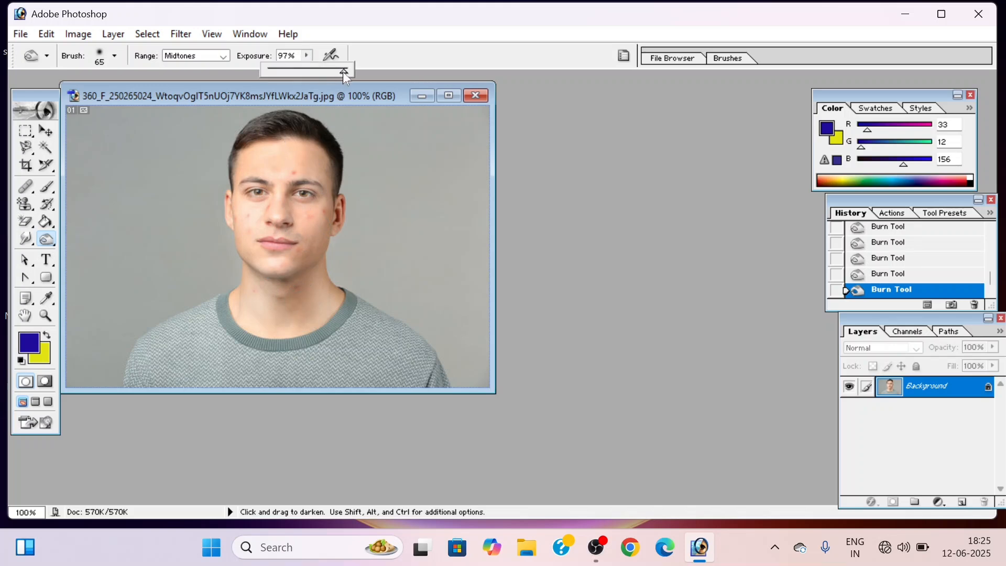
mouse_move(276, 159)
mouse_down()
mouse_move(279, 192)
mouse_move(299, 170)
mouse_move(293, 238)
mouse_move(262, 166)
mouse_move(258, 233)
mouse_move(270, 249)
mouse_move(251, 183)
mouse_move(259, 238)
mouse_move(281, 269)
mouse_move(297, 230)
mouse_move(298, 164)
mouse_move(286, 154)
mouse_move(309, 154)
mouse_move(306, 258)
mouse_move(297, 276)
mouse_move(308, 141)
mouse_move(248, 149)
mouse_move(241, 213)
mouse_move(263, 282)
mouse_move(252, 322)
mouse_move(268, 287)
mouse_move(279, 319)
mouse_move(292, 295)
mouse_move(300, 330)
mouse_move(312, 272)
mouse_move(316, 318)
mouse_move(322, 271)
mouse_move(331, 307)
mouse_move(324, 295)
mouse_move(317, 313)
mouse_move(295, 288)
mouse_move(264, 325)
mouse_move(267, 278)
mouse_move(244, 328)
mouse_move(293, 210)
mouse_move(294, 224)
mouse_move(291, 167)
mouse_move(263, 241)
mouse_move(263, 174)
mouse_move(286, 146)
mouse_move(305, 165)
mouse_move(301, 220)
mouse_move(313, 231)
mouse_move(303, 232)
mouse_move(278, 196)
mouse_move(256, 215)
mouse_up()
Lighten the burned face and neck with the Dodge Tool on Midtones at 50% exposure.
click(47, 240)
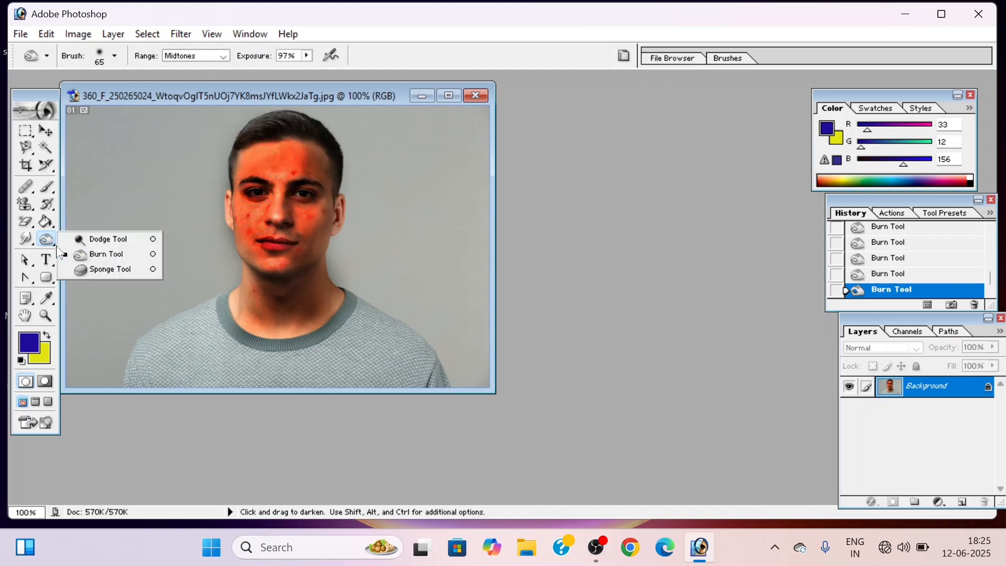
click(96, 234)
mouse_move(278, 161)
mouse_down()
mouse_move(281, 219)
mouse_move(302, 164)
mouse_move(300, 229)
mouse_move(315, 157)
mouse_move(284, 129)
mouse_move(260, 206)
mouse_move(267, 219)
mouse_move(251, 229)
mouse_move(258, 176)
mouse_move(282, 218)
mouse_move(316, 208)
mouse_move(302, 316)
mouse_move(275, 341)
mouse_move(261, 307)
mouse_move(261, 297)
mouse_move(287, 298)
mouse_move(325, 312)
mouse_up()
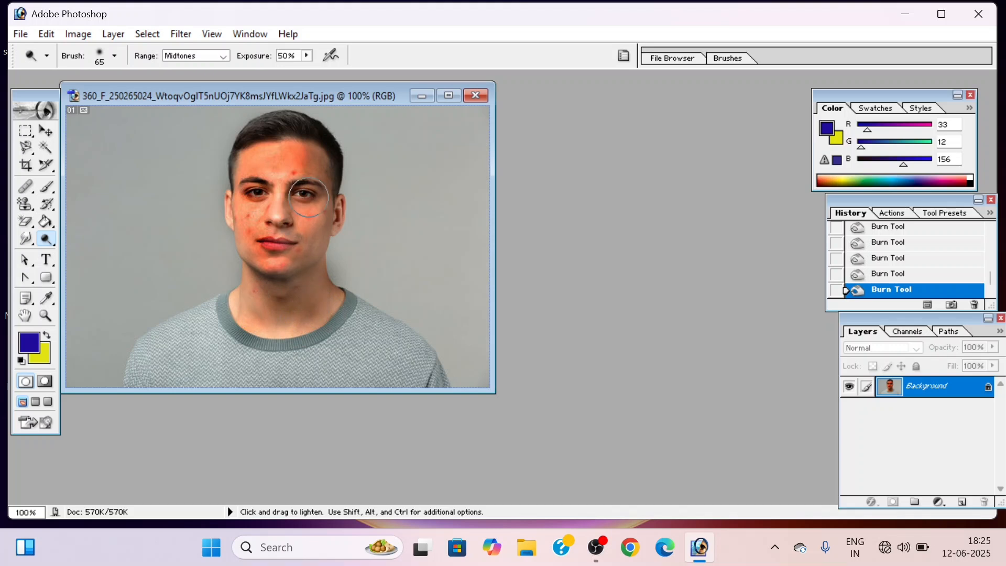
mouse_move(308, 198)
mouse_down()
mouse_move(303, 137)
mouse_move(291, 197)
mouse_move(275, 212)
mouse_move(279, 150)
mouse_move(284, 205)
mouse_move(312, 158)
mouse_move(304, 131)
mouse_up()
Set the Dodge Tool exposure to 82% and lighten the face and neck further.
click(306, 56)
drag(307, 70, 332, 70)
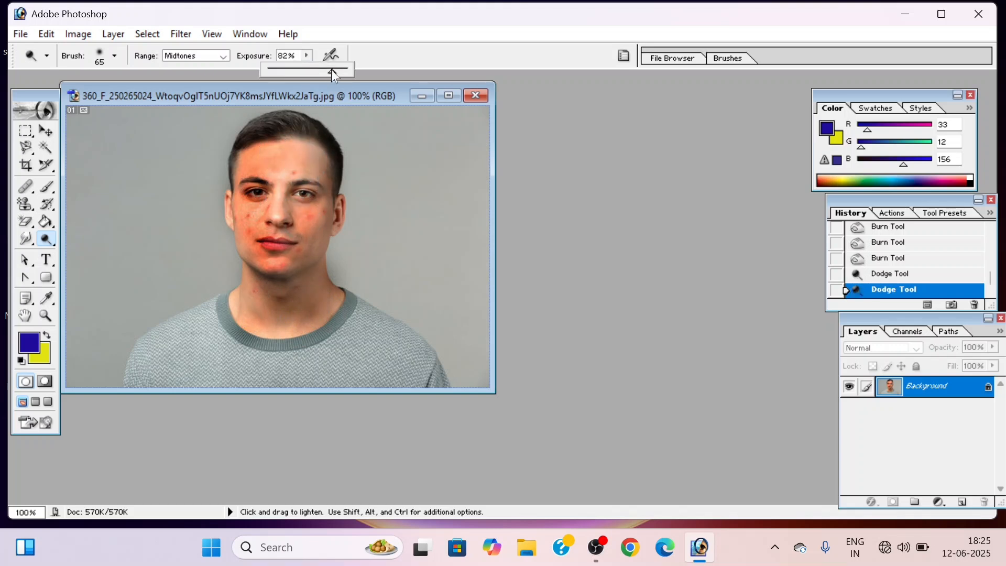
mouse_move(280, 163)
mouse_down()
mouse_move(273, 232)
mouse_move(266, 152)
mouse_move(252, 216)
mouse_move(269, 264)
mouse_move(307, 231)
mouse_move(331, 178)
mouse_move(279, 222)
mouse_move(252, 274)
mouse_move(294, 265)
mouse_move(305, 326)
mouse_move(281, 326)
mouse_up()
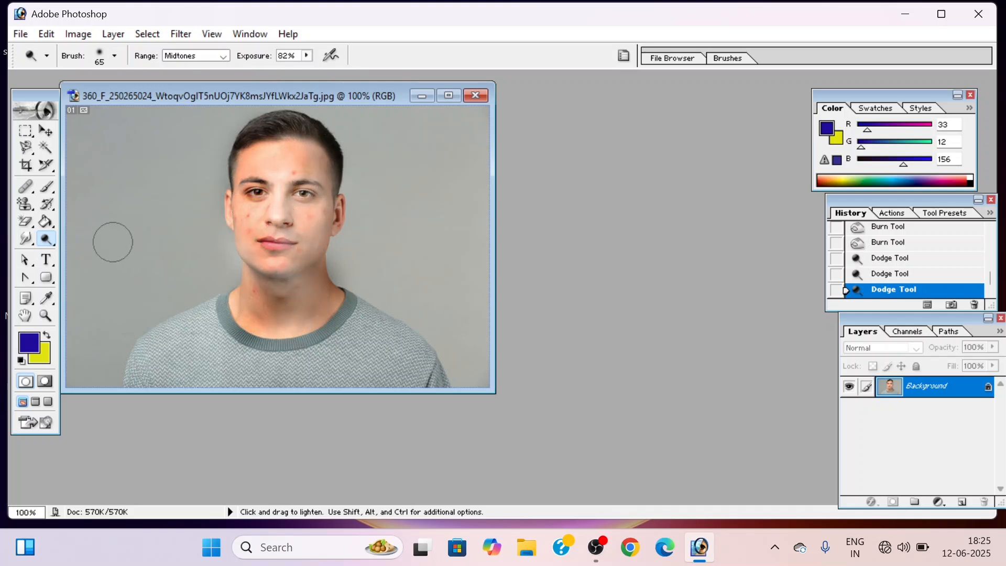
Paint over the dodged and burned face and neck with the History Brush Tool to restore the original.
click(53, 207)
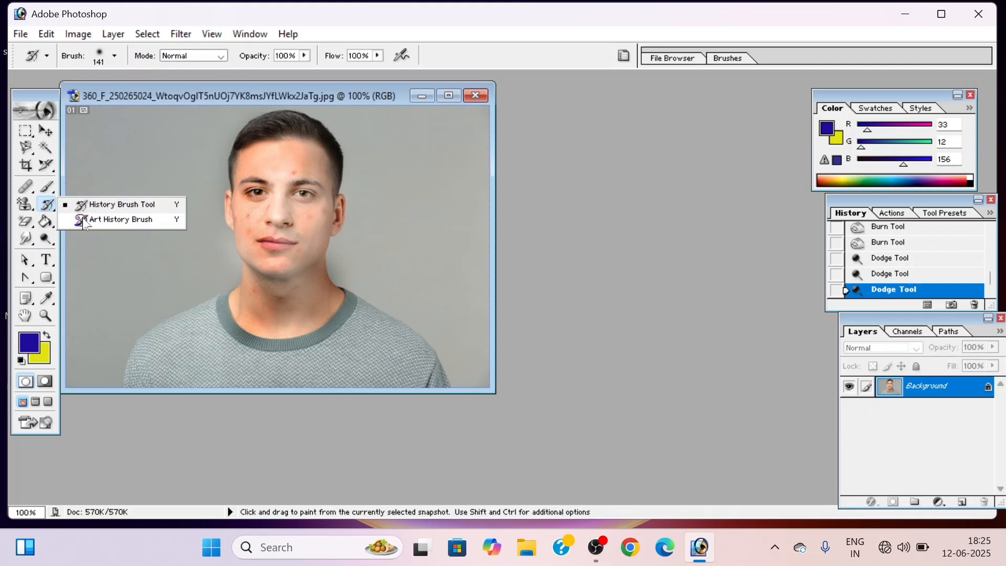
click(111, 207)
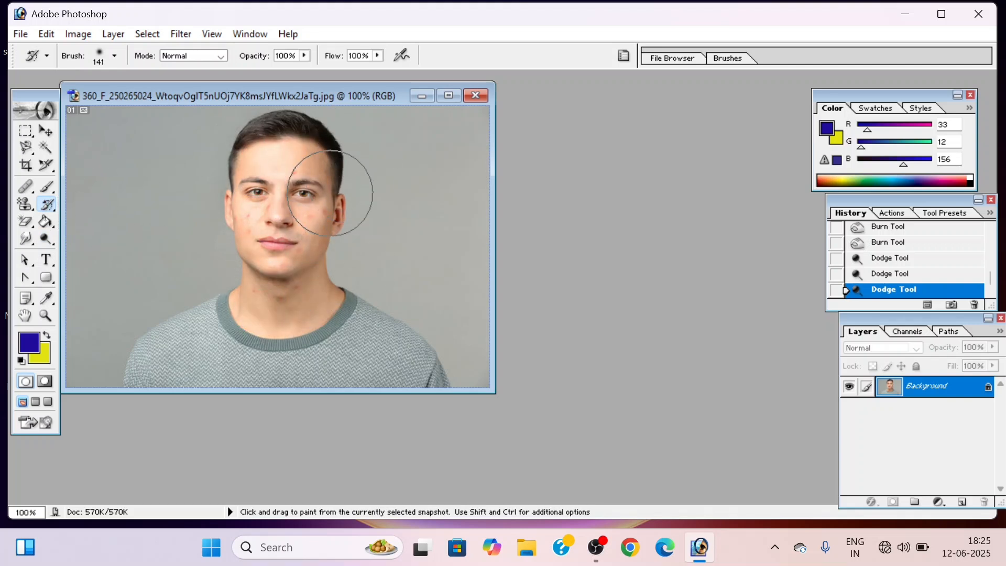
mouse_move(330, 193)
mouse_down()
mouse_move(278, 269)
mouse_move(324, 294)
mouse_up()
Drain the color from the face with a 65 px Sponge Tool brush in Desaturate mode at 50% flow.
click(53, 243)
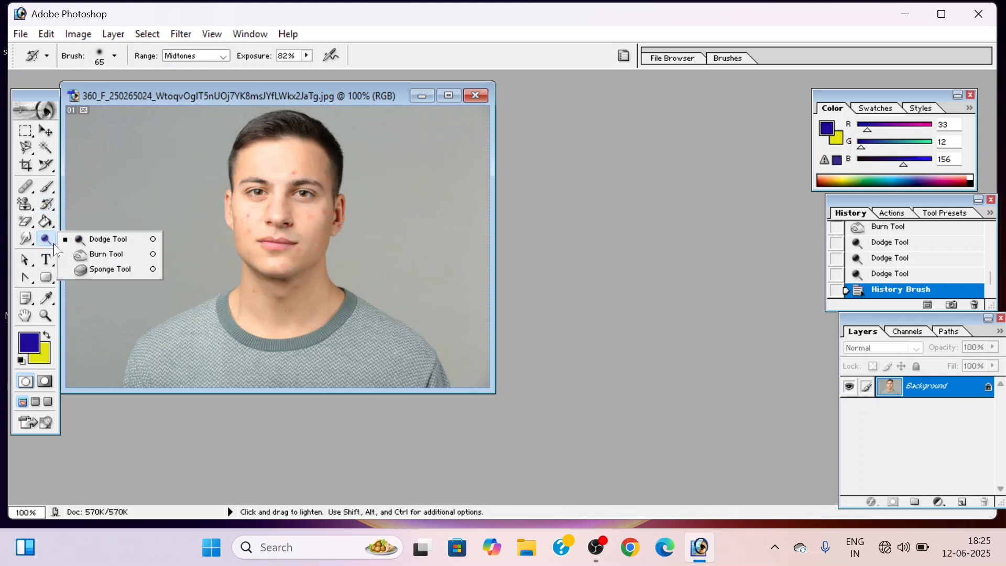
click(111, 270)
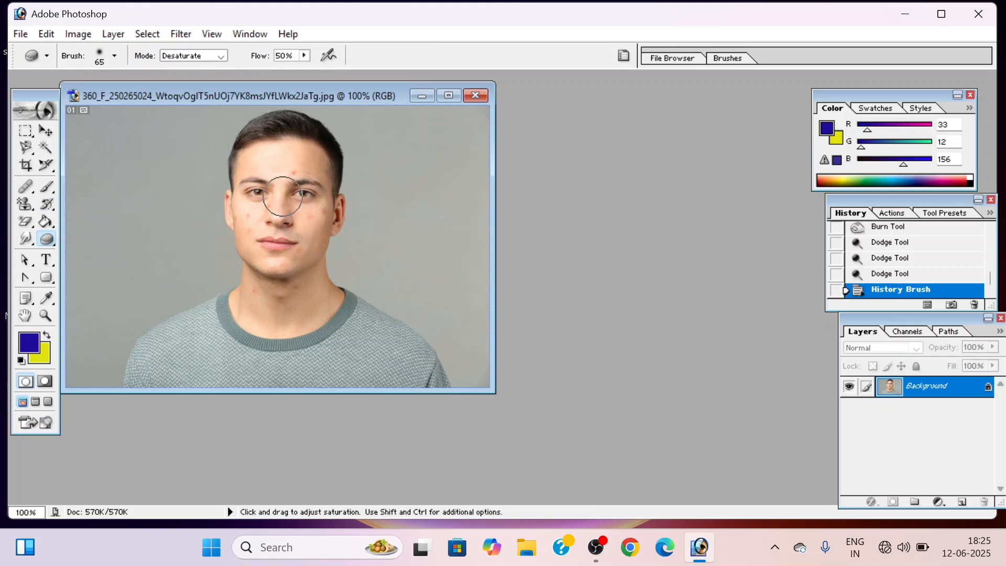
mouse_move(281, 165)
mouse_down()
mouse_move(288, 155)
mouse_move(307, 163)
mouse_move(306, 175)
mouse_up()
mouse_move(302, 242)
mouse_down()
mouse_move(308, 211)
mouse_move(307, 222)
mouse_up()
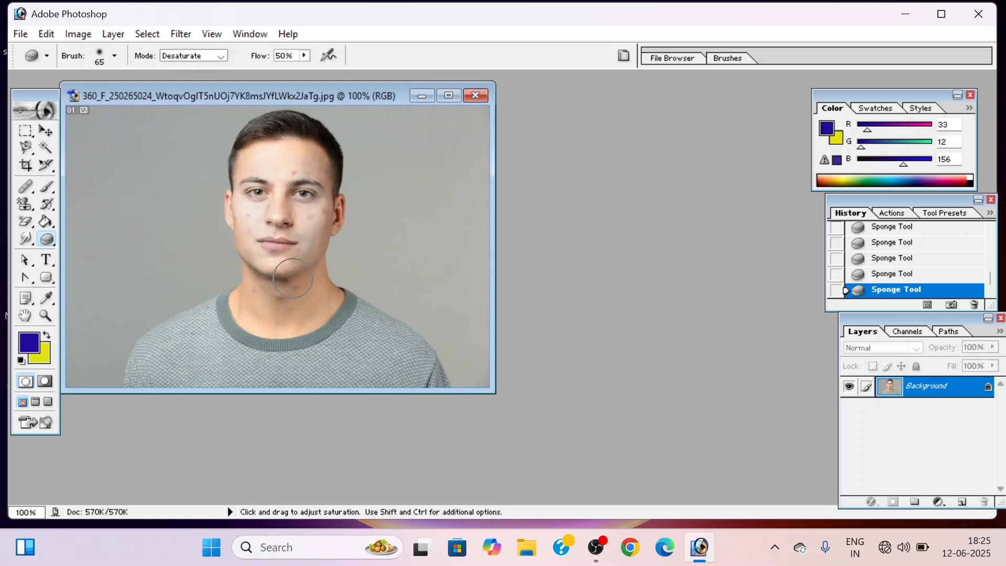
Switch the Sponge Tool to Saturate mode and intensify the color of the nose, cheeks, mouth and chin.
click(222, 55)
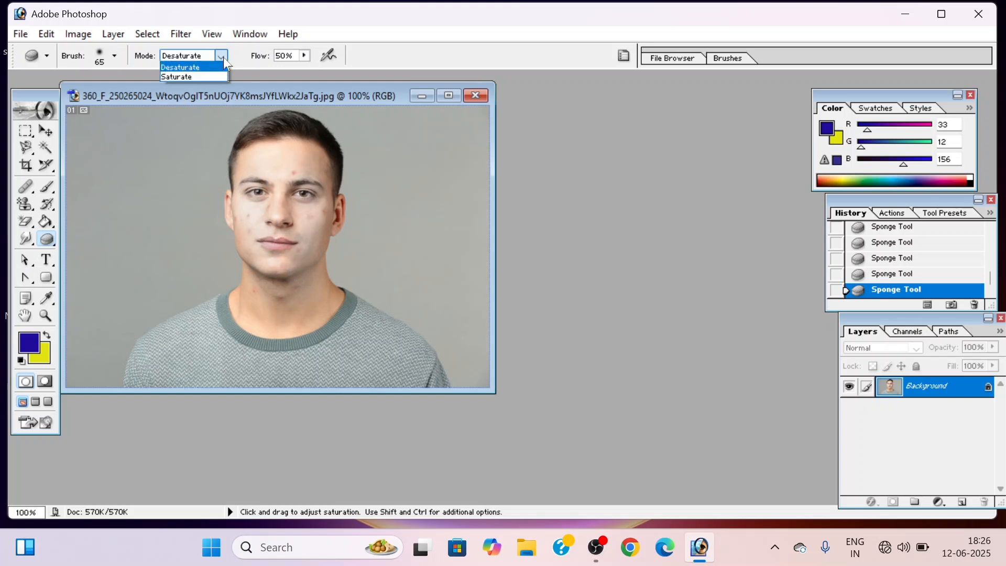
click(193, 77)
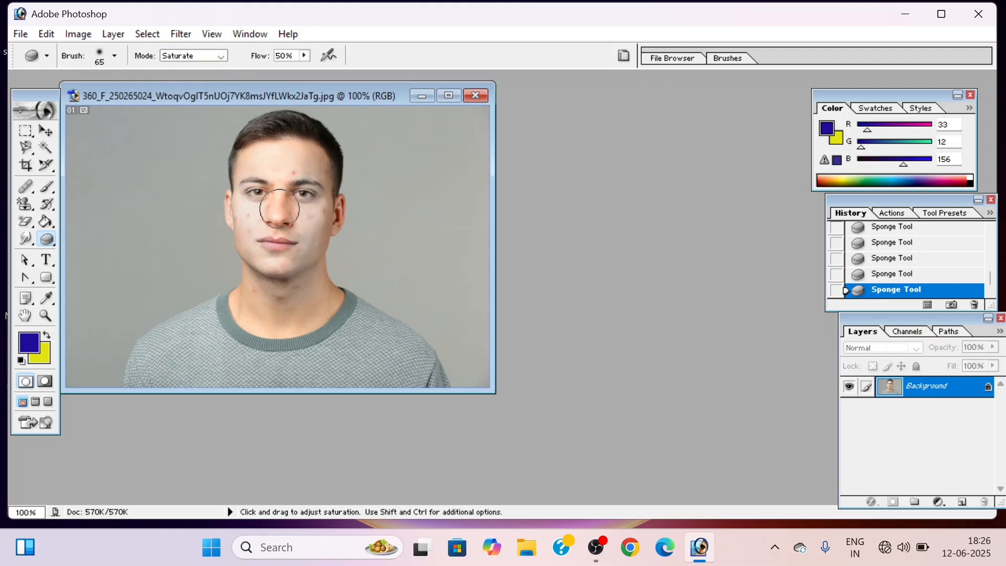
mouse_move(280, 208)
mouse_down()
mouse_move(303, 220)
mouse_move(326, 159)
mouse_move(305, 224)
mouse_up()
mouse_move(291, 258)
mouse_down()
mouse_move(272, 142)
mouse_move(254, 235)
mouse_move(274, 179)
mouse_move(257, 146)
mouse_move(252, 240)
mouse_move(256, 206)
mouse_move(308, 229)
mouse_move(308, 279)
mouse_up()
Preview Hue/Saturation on the whole image with saturation at -27, +41 and +36, and discard the adjustment.
click(80, 35)
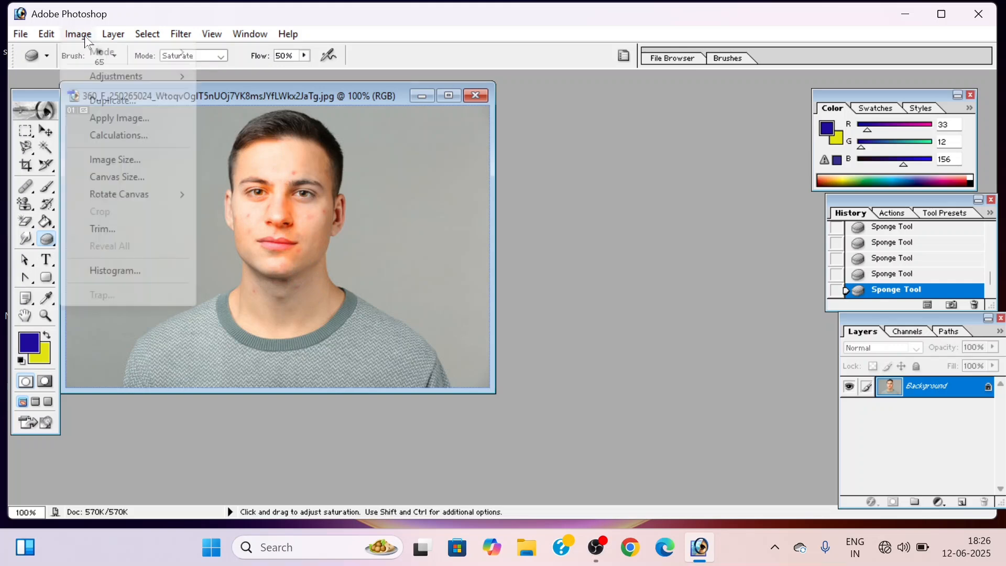
mouse_move(121, 86)
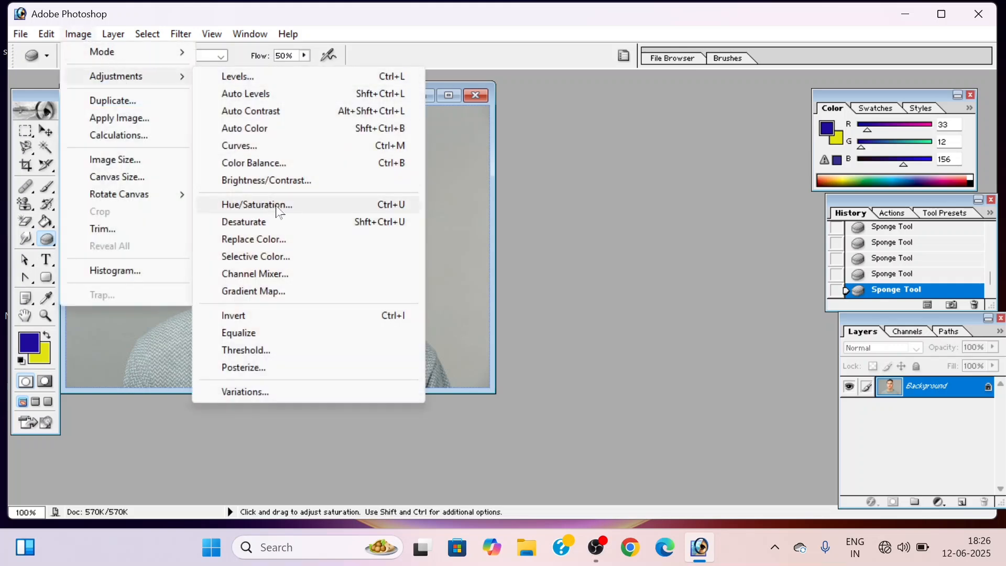
click(447, 185)
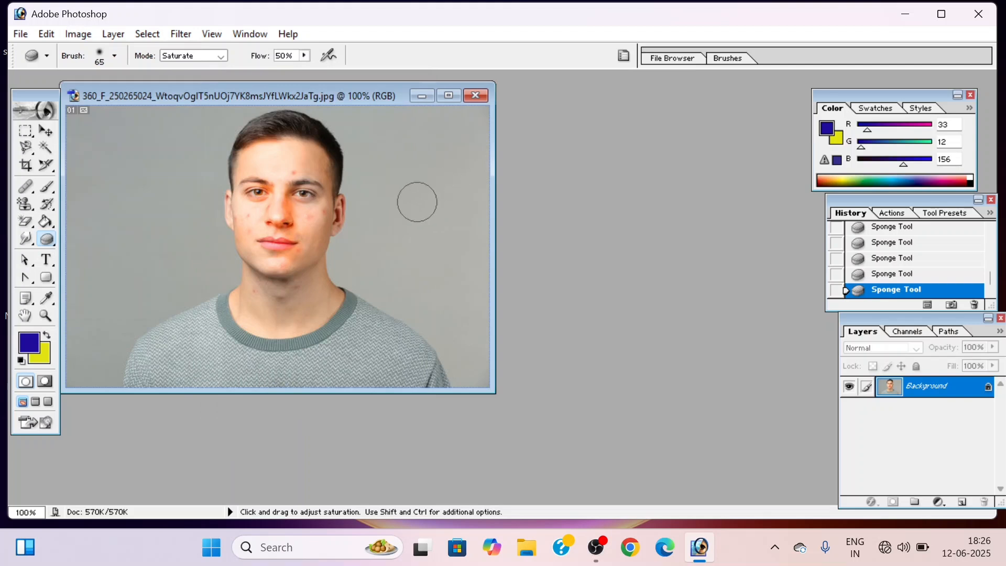
key(ctrl+u)
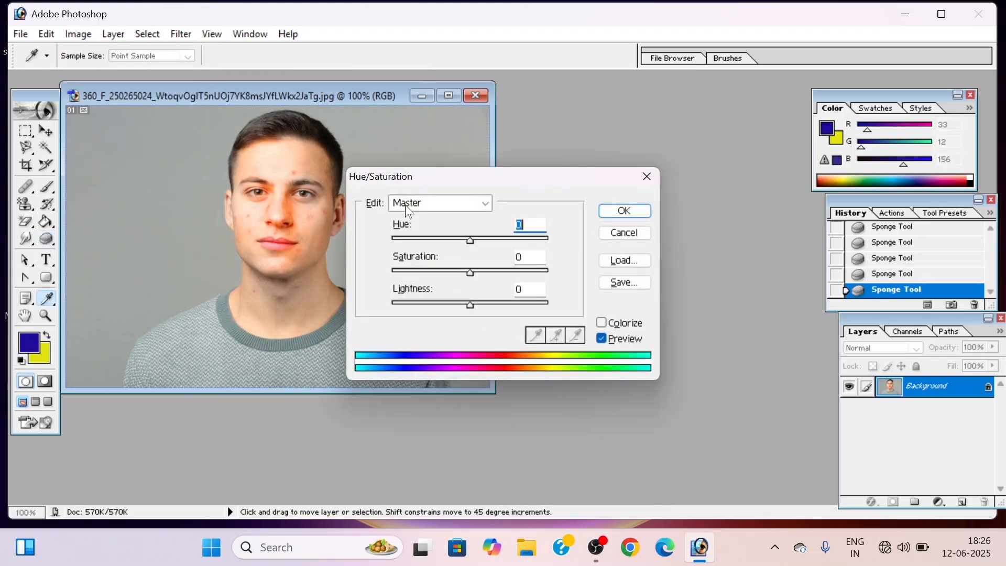
drag(471, 273, 450, 278)
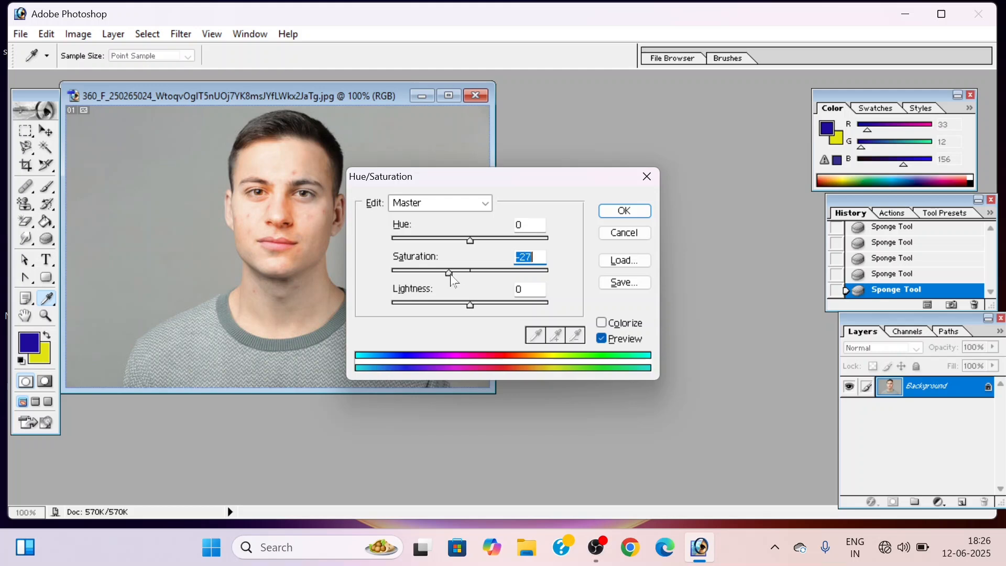
drag(453, 280, 499, 283)
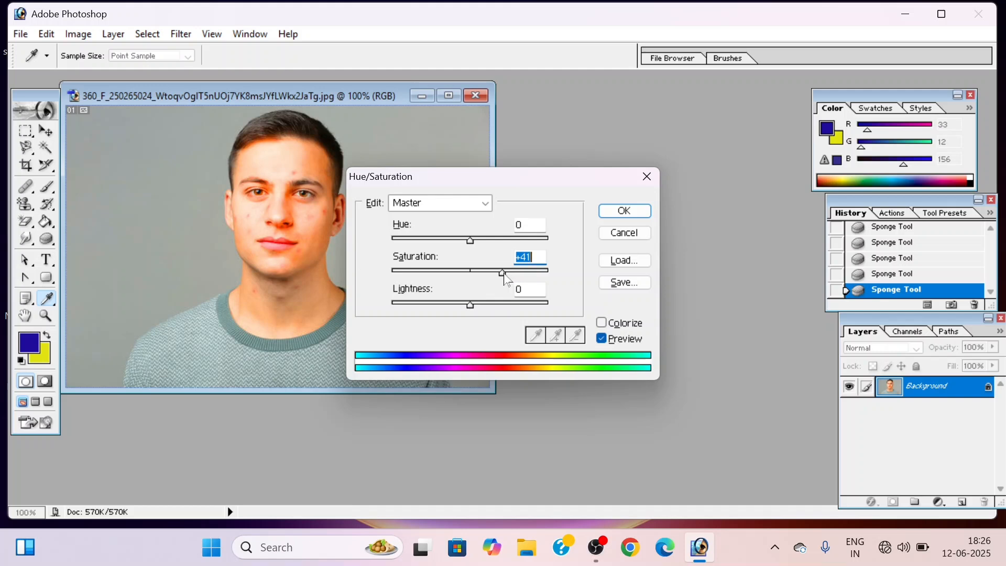
mouse_move(504, 273)
mouse_down()
mouse_move(401, 274)
mouse_move(500, 278)
mouse_up()
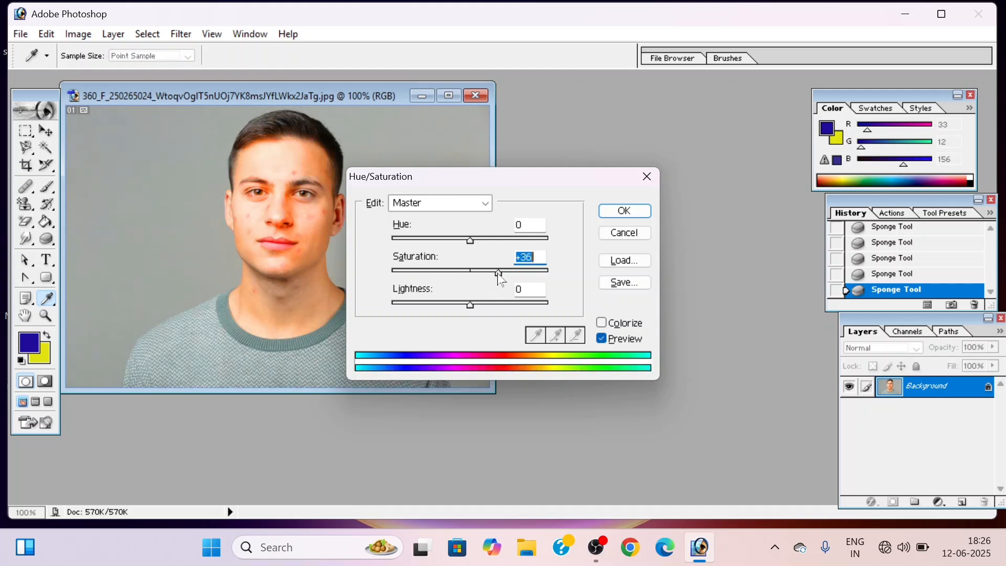
click(624, 232)
Restore the original colors of the sponged face and neck with the History Brush Tool.
click(52, 206)
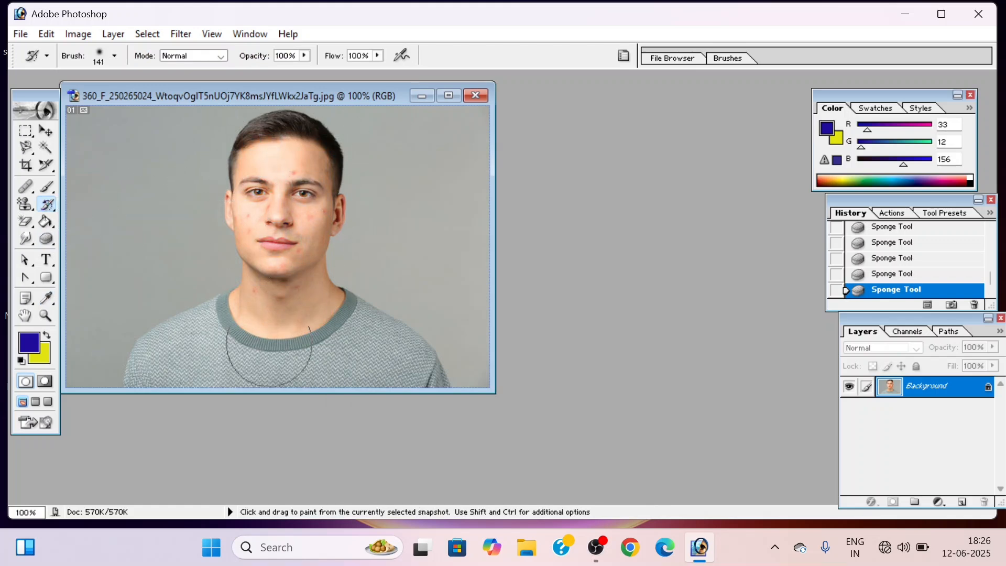
mouse_move(269, 343)
mouse_down()
mouse_move(169, 288)
mouse_move(210, 231)
mouse_move(344, 258)
mouse_move(324, 334)
mouse_up()
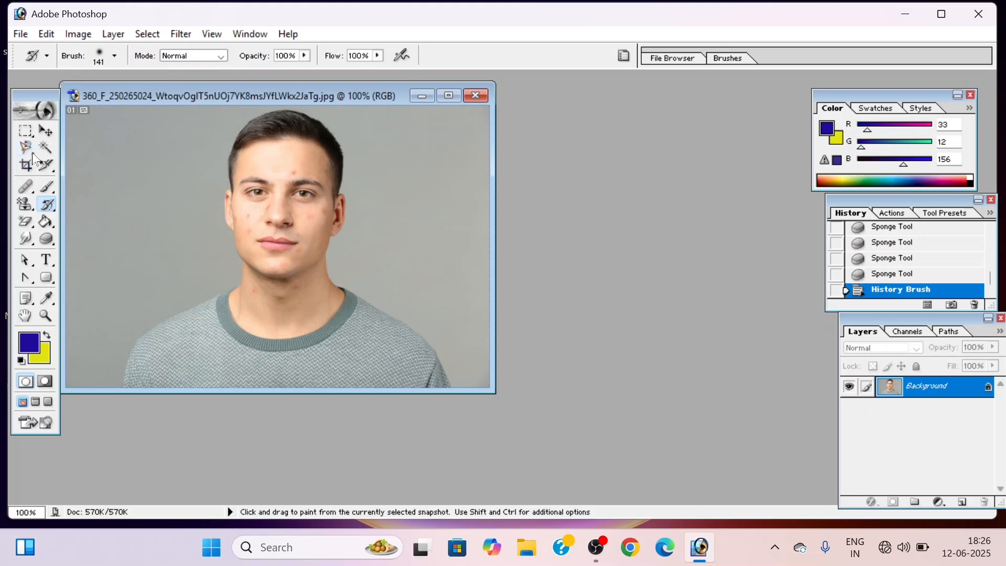
Select the man's face, ears and neck down to the collar with the Magnetic Lasso Tool.
drag(32, 155, 71, 179)
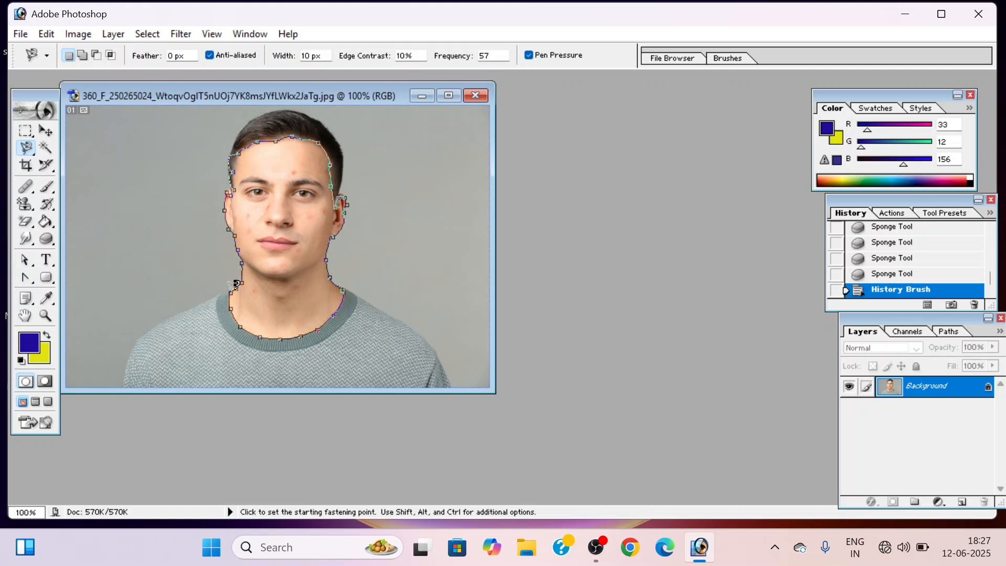
click(235, 284)
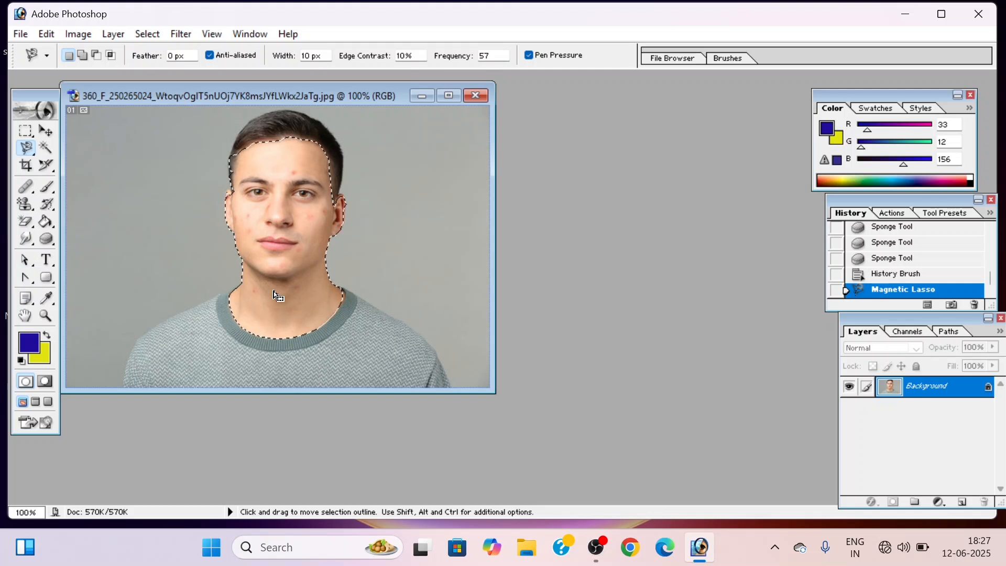
Preview Hue/Saturation on the selected skin with hue +39, saturation +78 and lightness -1, and discard the adjustment.
key(ctrl+u)
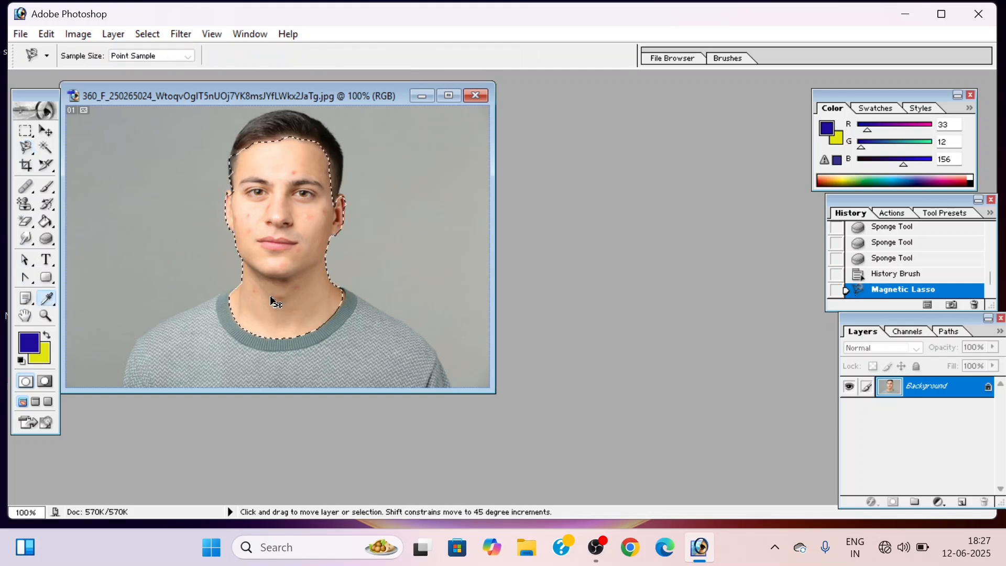
drag(471, 273, 532, 273)
drag(466, 241, 501, 242)
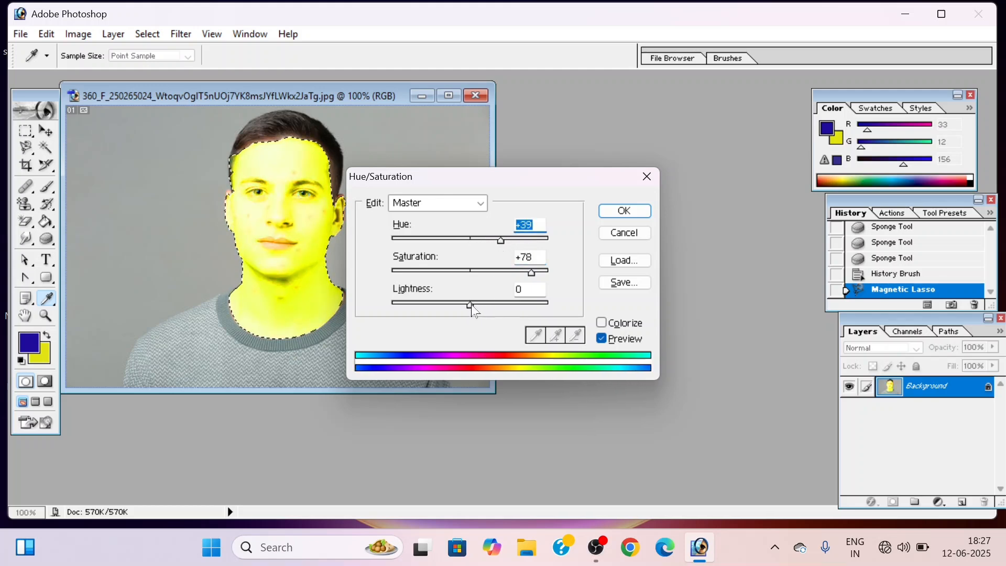
mouse_move(470, 305)
mouse_down()
mouse_move(430, 307)
mouse_move(528, 309)
mouse_move(470, 314)
mouse_up()
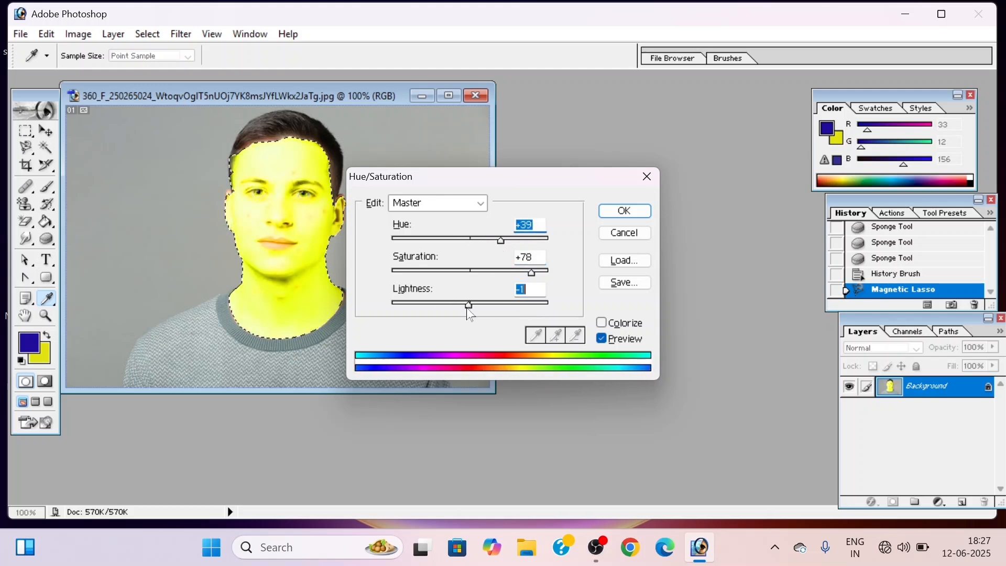
click(608, 234)
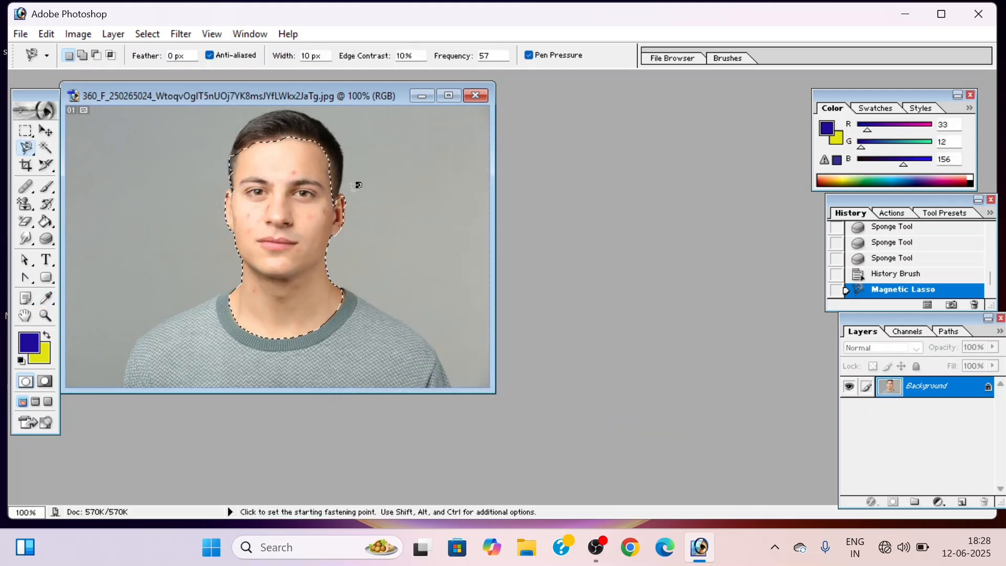
Preview a Curves adjustment on the selected skin with an RGB curve point at input 144 and output 147, and discard it.
key(ctrl+m)
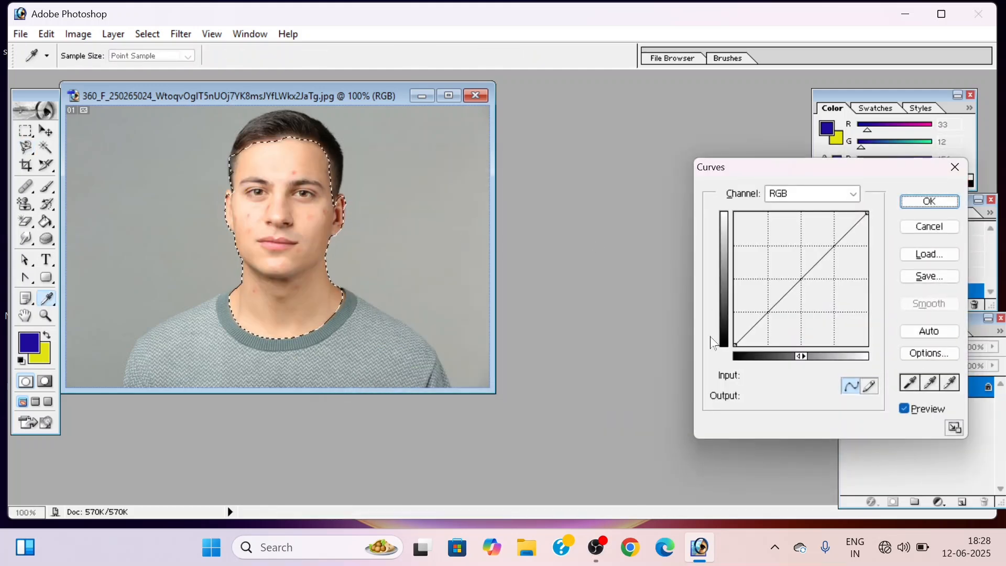
drag(780, 179, 499, 109)
click(527, 208)
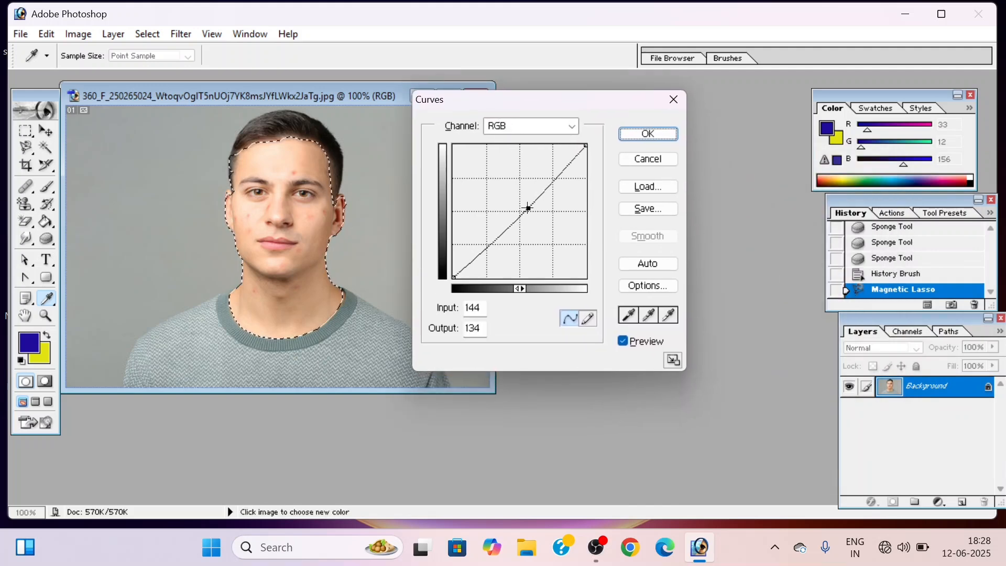
mouse_move(528, 208)
mouse_down()
mouse_move(546, 222)
mouse_move(517, 190)
mouse_move(527, 200)
mouse_up()
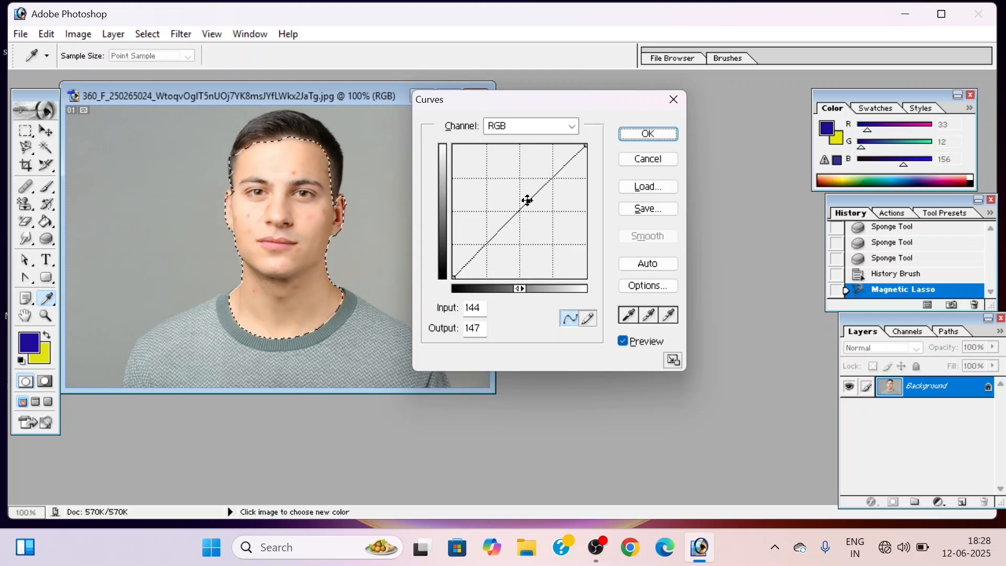
click(648, 159)
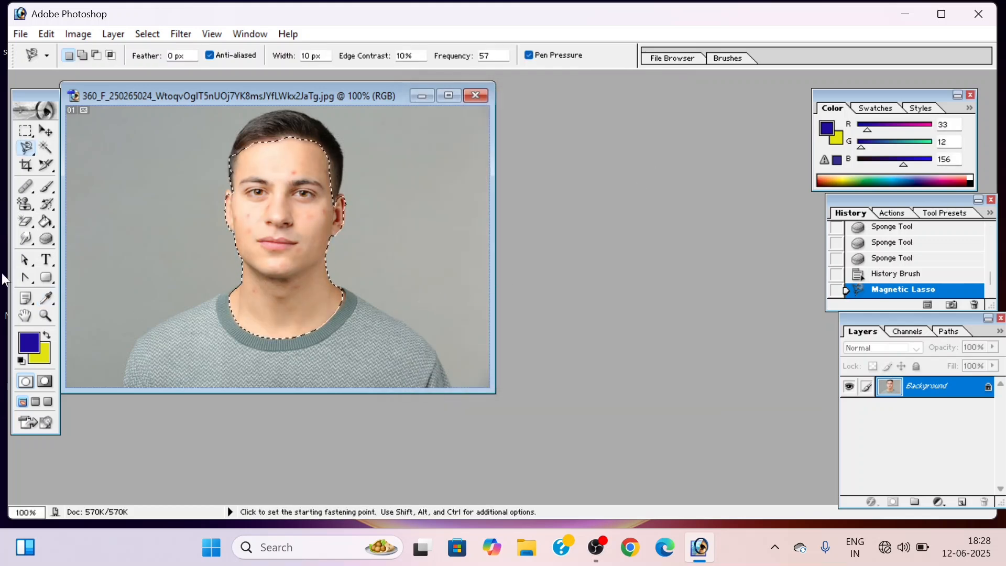
Review the tool variants grouped with the Smudge, Sponge and Direct Selection tools.
click(28, 244)
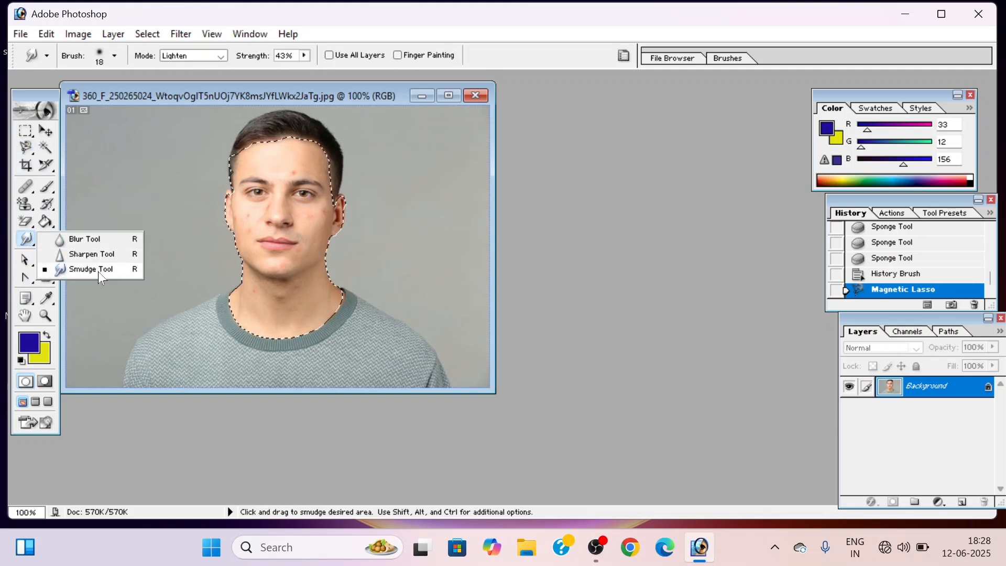
click(89, 209)
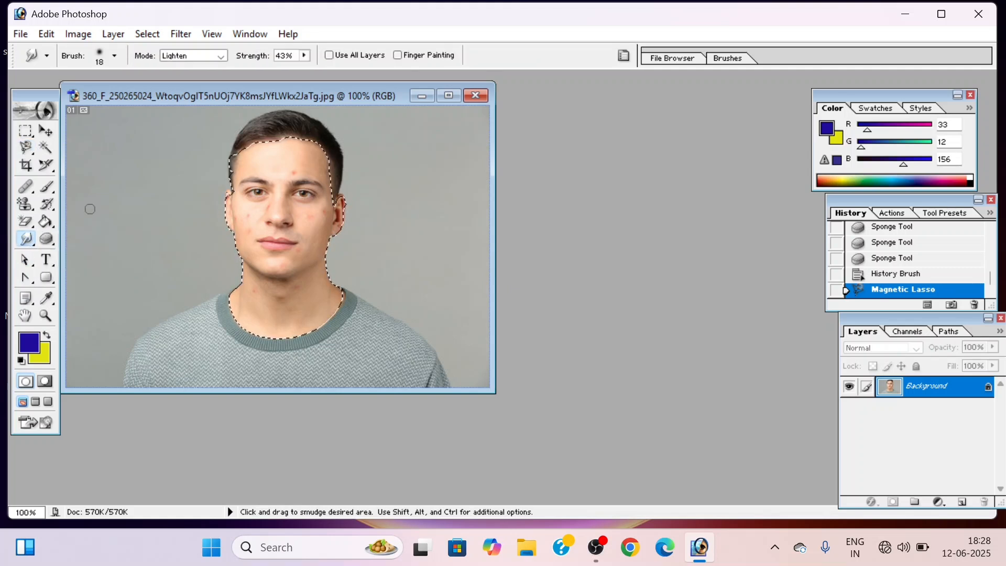
click(48, 240)
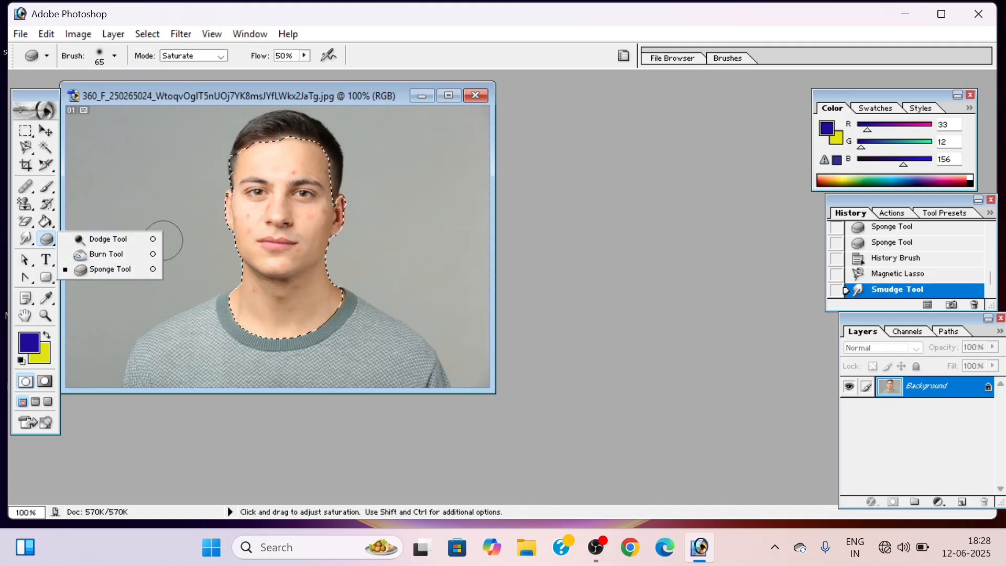
click(170, 203)
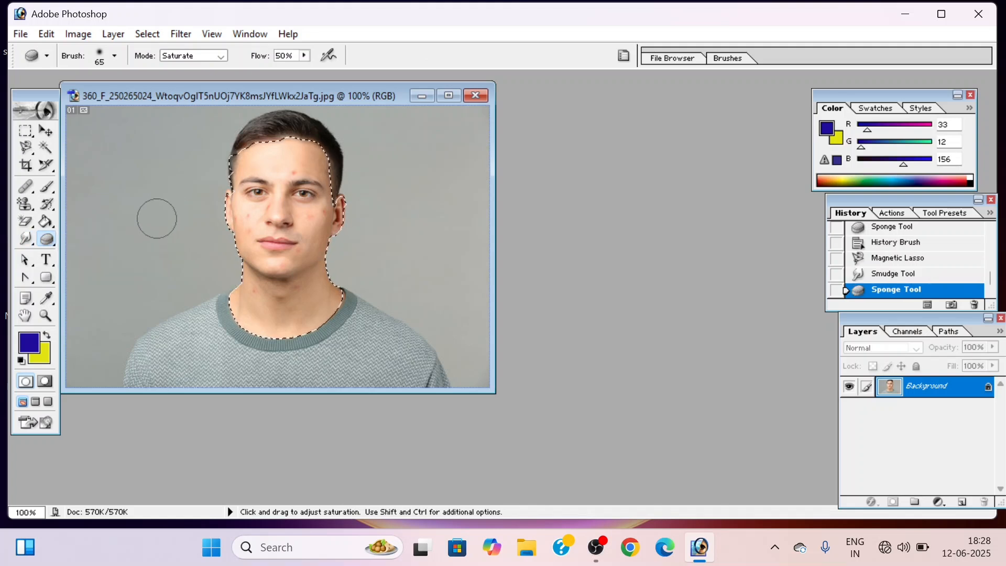
click(25, 262)
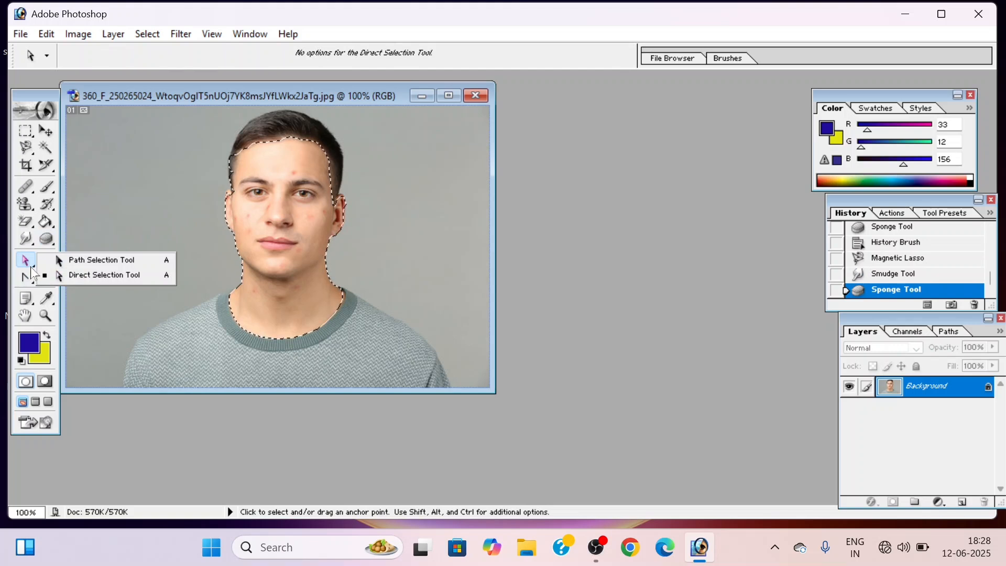
click(105, 240)
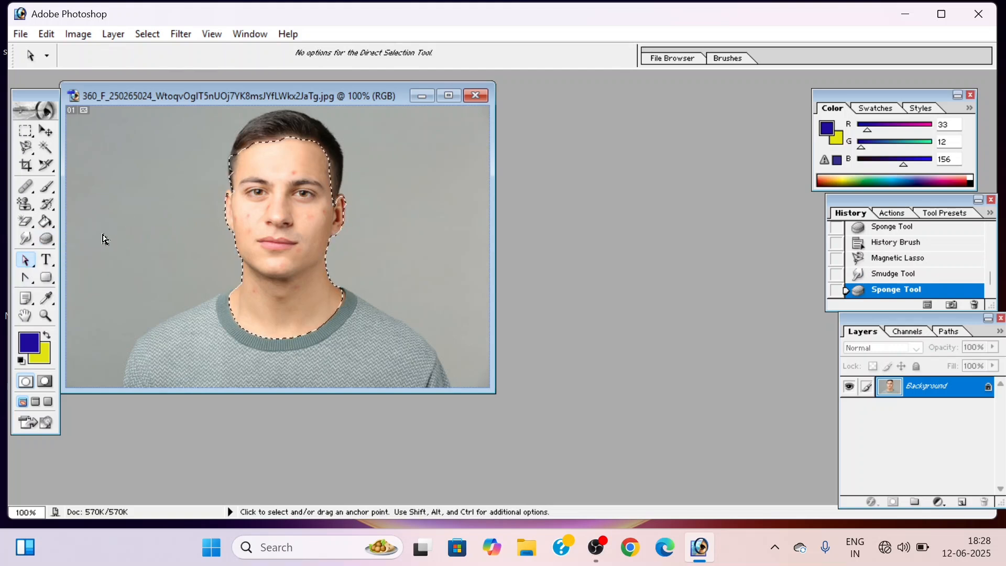
Review the type tool variants and start a text layer with the Horizontal Type Tool on the gray background beside the man.
click(51, 262)
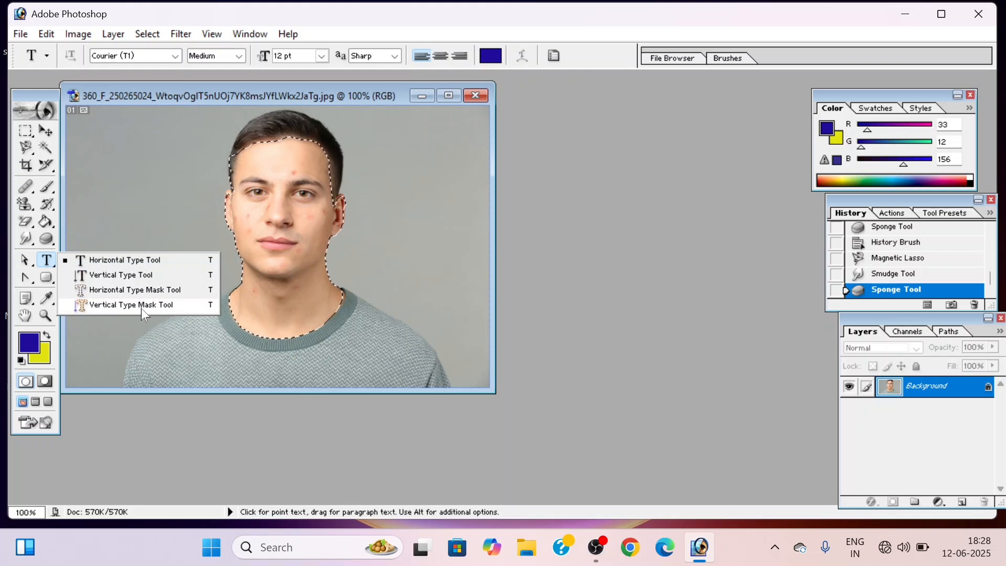
click(126, 224)
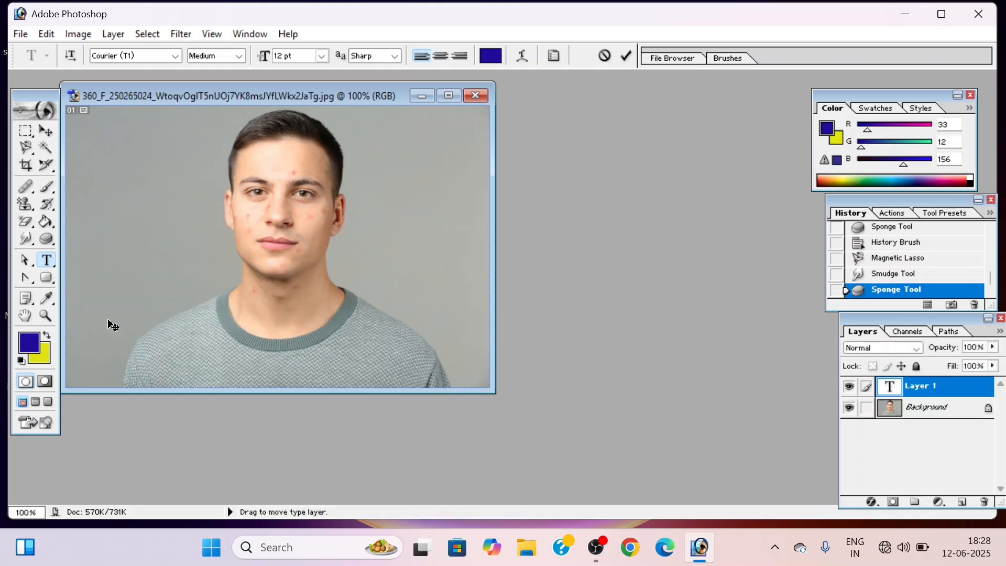